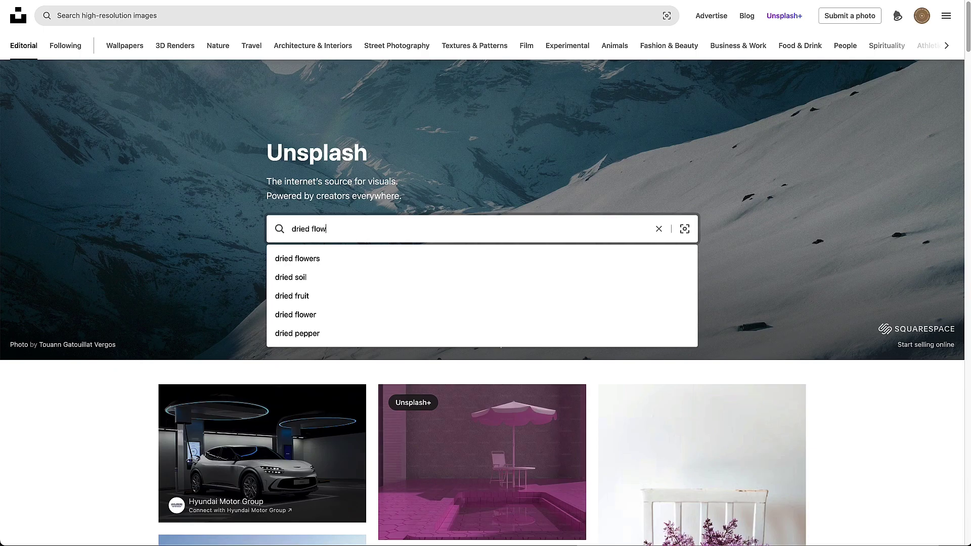
Step: Search the image library for dried flowers and browse the photo results
{"action": "key", "text": "Return"}
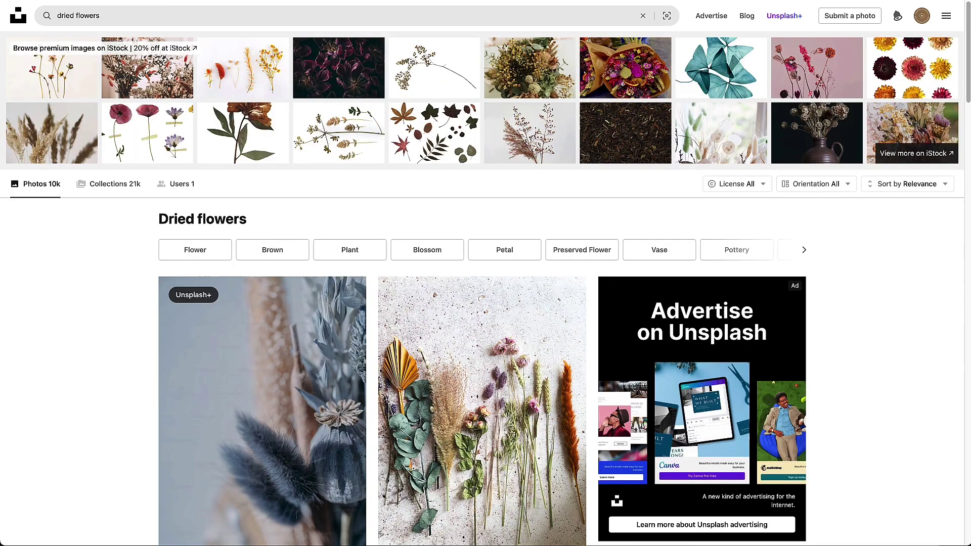
{"action": "scroll", "coordinate": [865, 317], "scroll_direction": "down", "scroll_amount": 4}
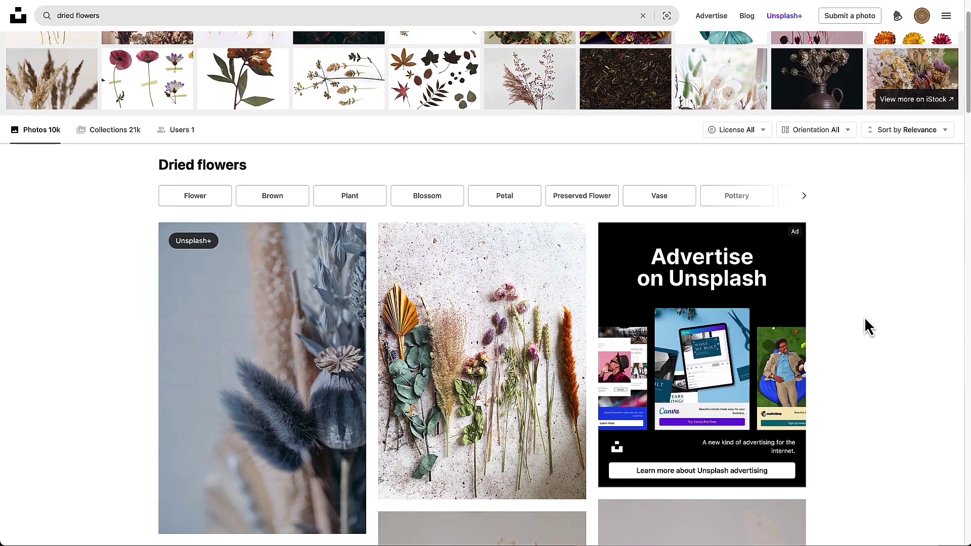
{"action": "scroll", "coordinate": [863, 316], "scroll_direction": "down", "scroll_amount": 7}
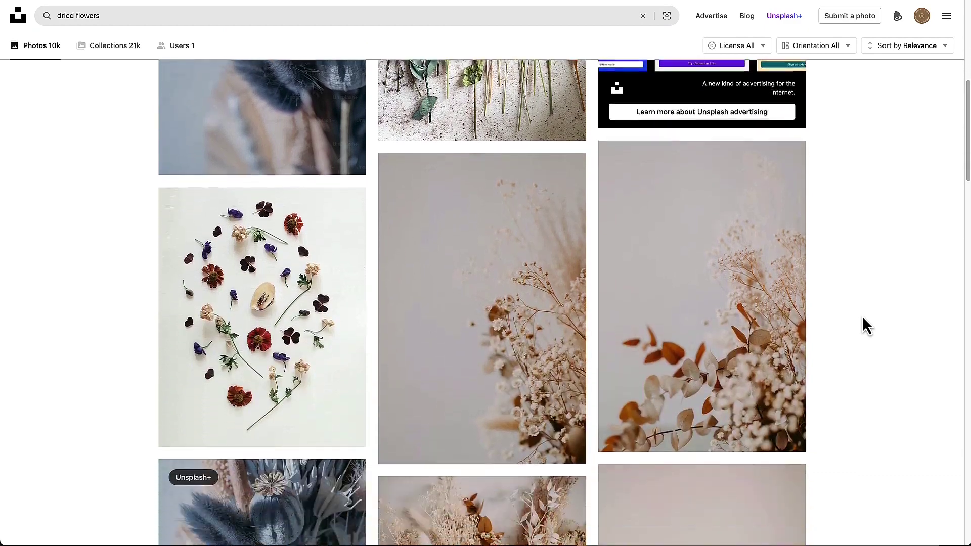
{"action": "scroll", "coordinate": [862, 317], "scroll_direction": "down", "scroll_amount": 10}
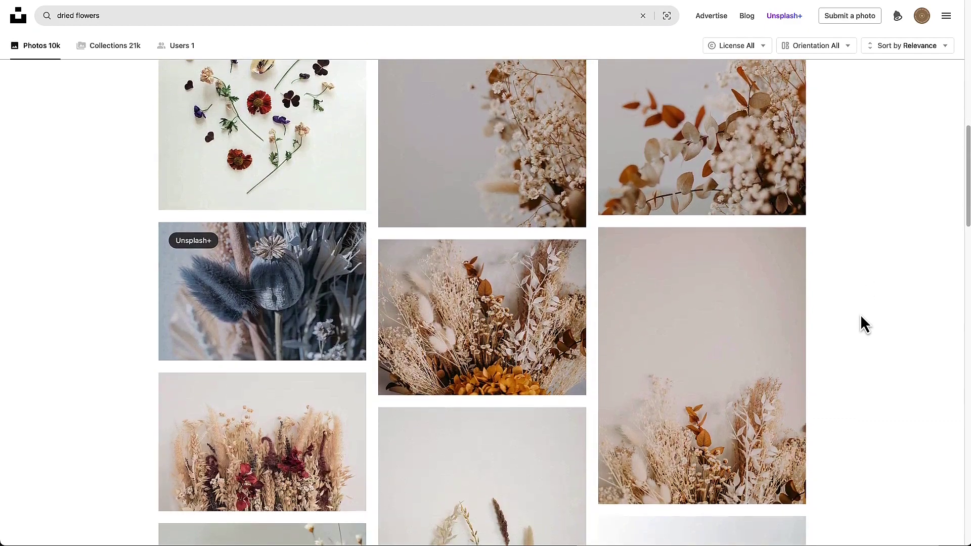
{"action": "scroll", "coordinate": [860, 316], "scroll_direction": "down", "scroll_amount": 6}
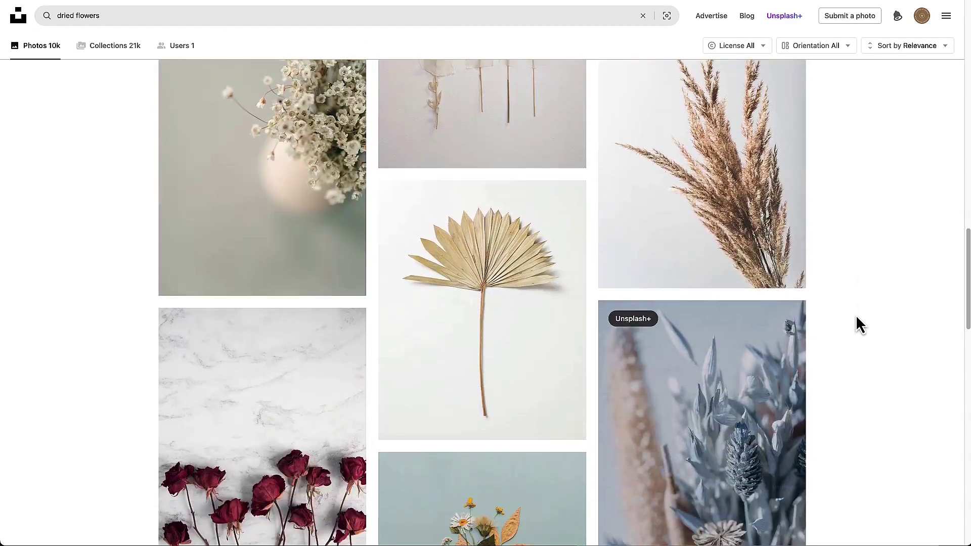
{"action": "scroll", "coordinate": [855, 376], "scroll_direction": "up", "scroll_amount": 10}
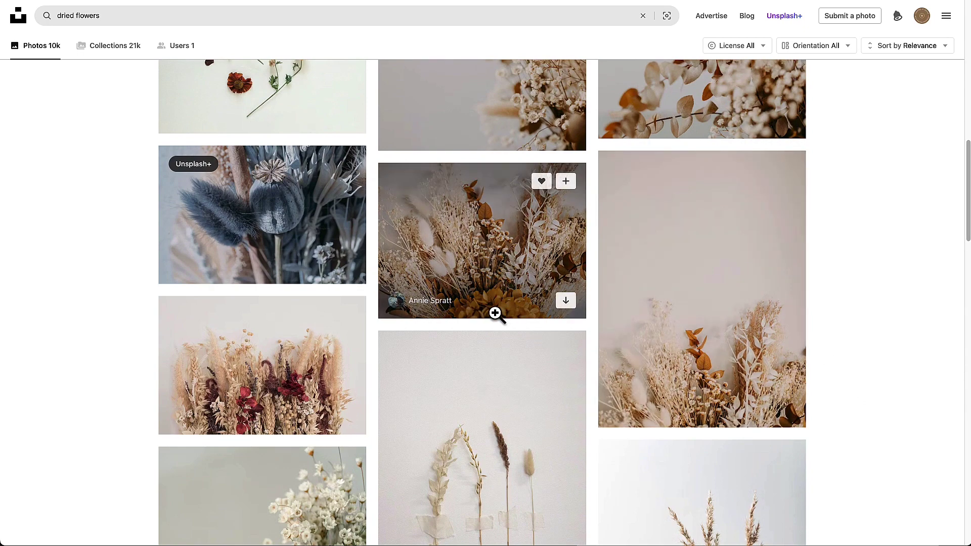
Step: Open the dried bouquet photo with the orange hydrangea and browse its related photos
{"action": "left_click", "coordinate": [481, 245]}
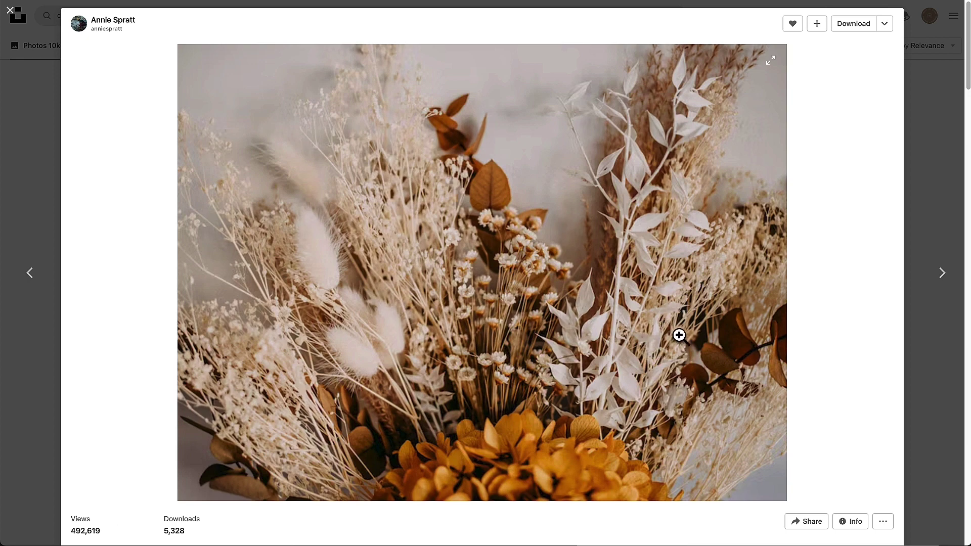
{"action": "scroll", "coordinate": [678, 334], "scroll_direction": "down", "scroll_amount": 3}
{"action": "scroll", "coordinate": [680, 335], "scroll_direction": "down", "scroll_amount": 10}
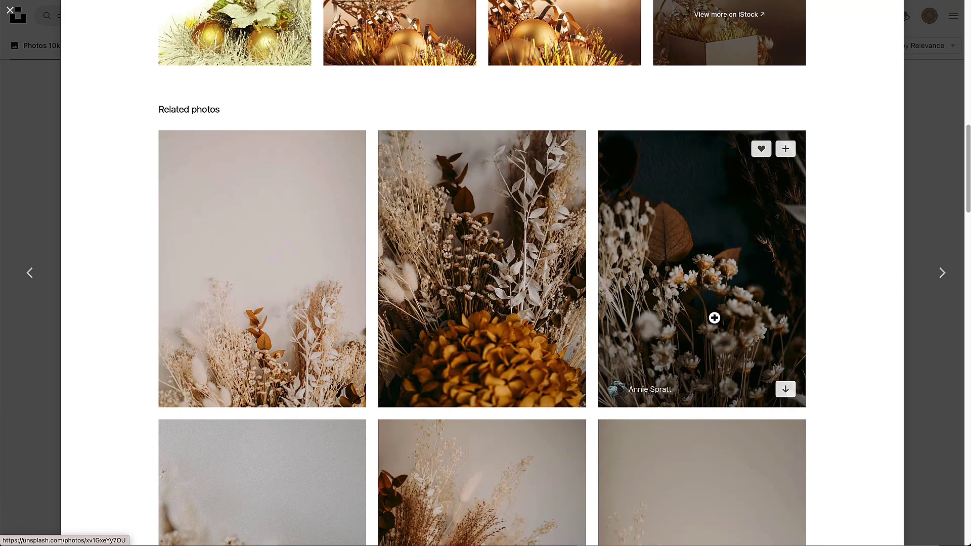
{"action": "scroll", "coordinate": [713, 318], "scroll_direction": "down", "scroll_amount": 5}
{"action": "scroll", "coordinate": [268, 374], "scroll_direction": "down", "scroll_amount": 3}
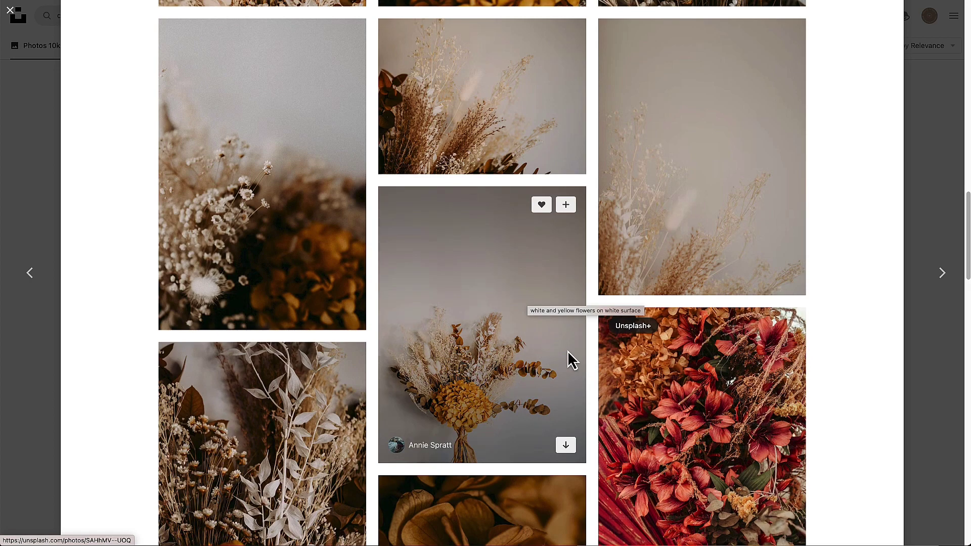
{"action": "scroll", "coordinate": [723, 385], "scroll_direction": "up", "scroll_amount": 8}
{"action": "scroll", "coordinate": [722, 393], "scroll_direction": "up", "scroll_amount": 10}
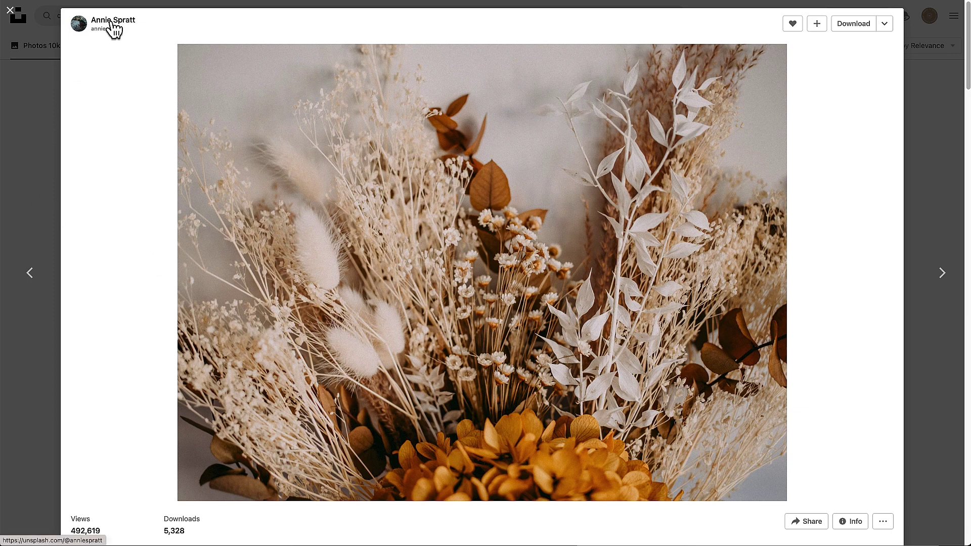
Step: Open the profile of the bouquet photo's photographer and browse the published photos
{"action": "mouse_move", "coordinate": [115, 29]}
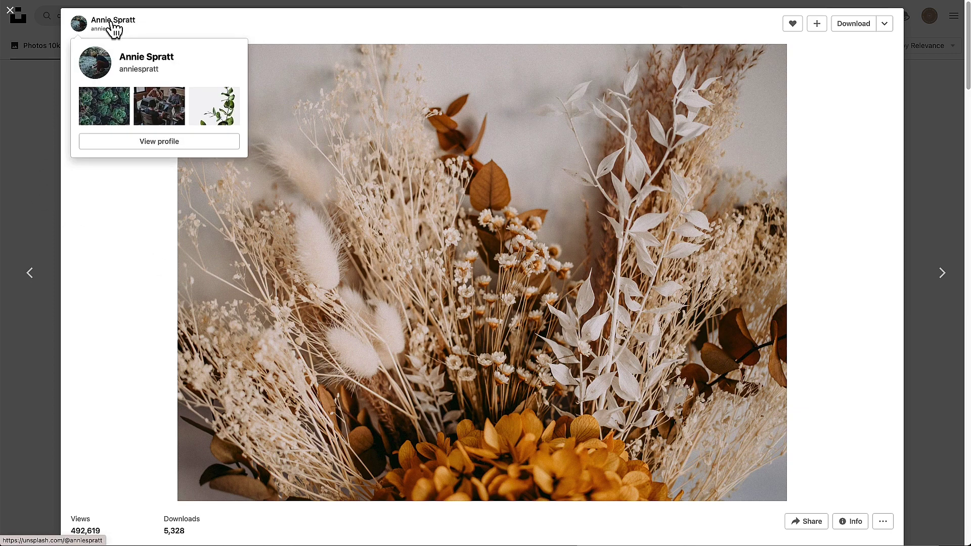
{"action": "left_click", "coordinate": [113, 21]}
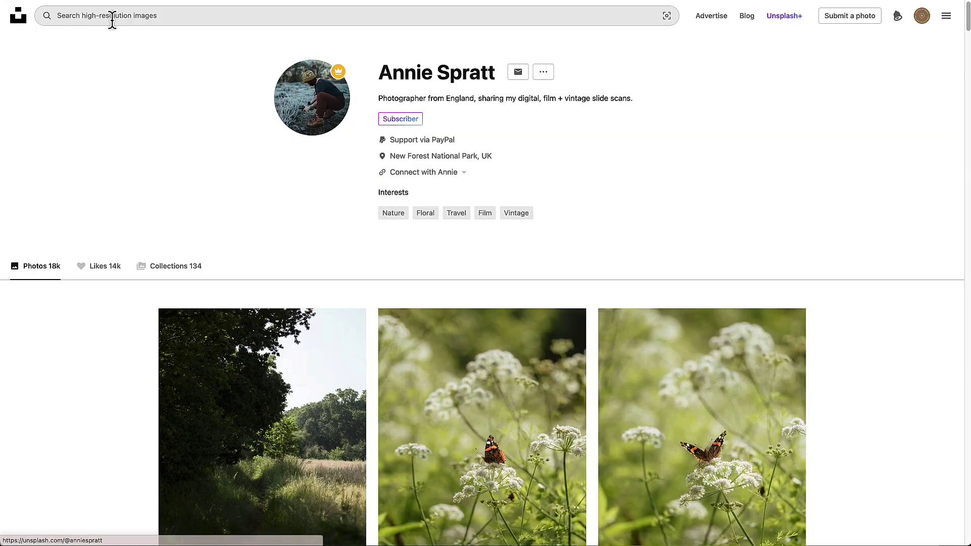
{"action": "scroll", "coordinate": [789, 304], "scroll_direction": "down", "scroll_amount": 15}
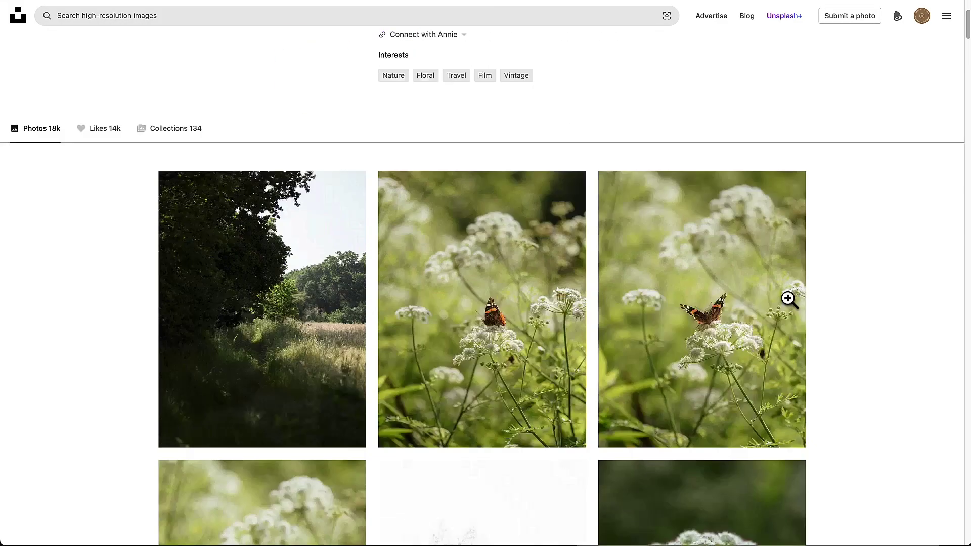
{"action": "scroll", "coordinate": [790, 307], "scroll_direction": "down", "scroll_amount": 15}
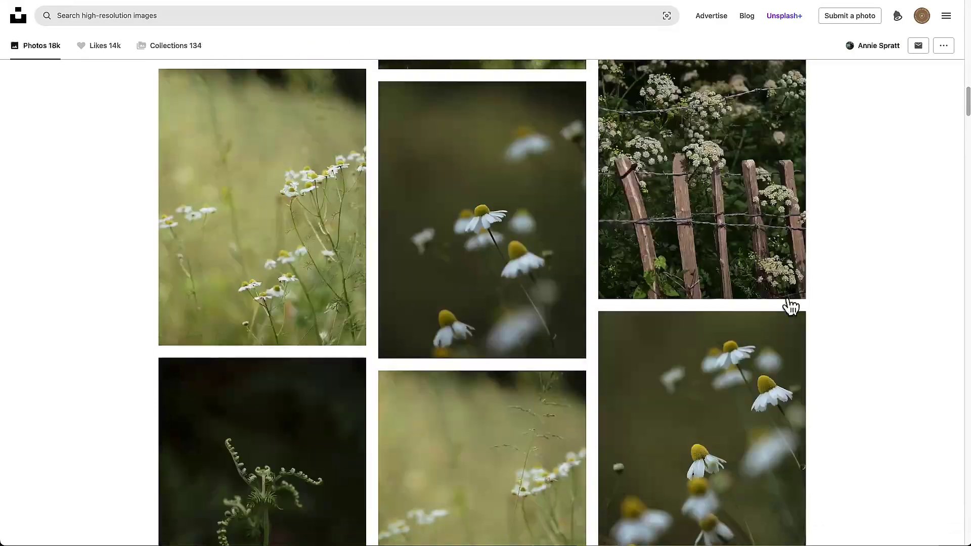
{"action": "scroll", "coordinate": [786, 298], "scroll_direction": "down", "scroll_amount": 15}
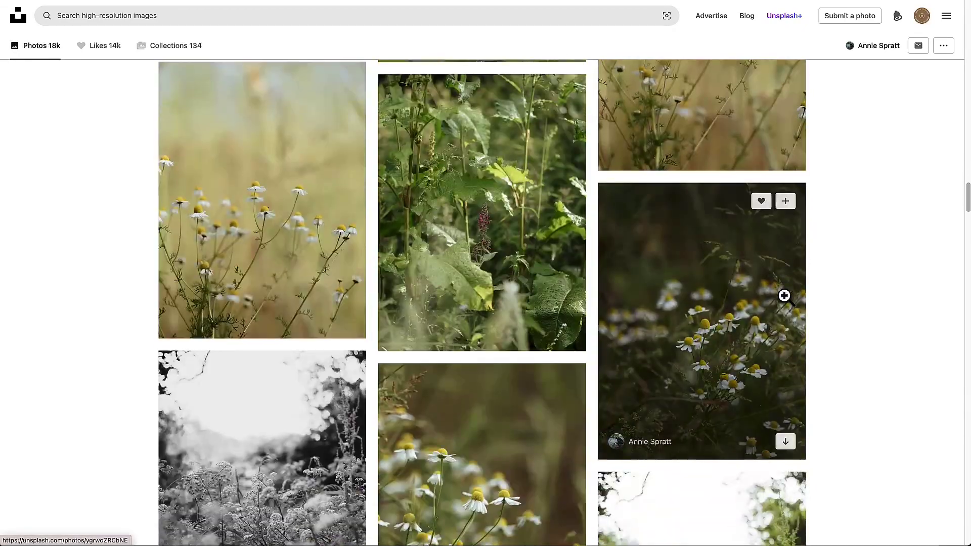
{"action": "scroll", "coordinate": [783, 296], "scroll_direction": "down", "scroll_amount": 4}
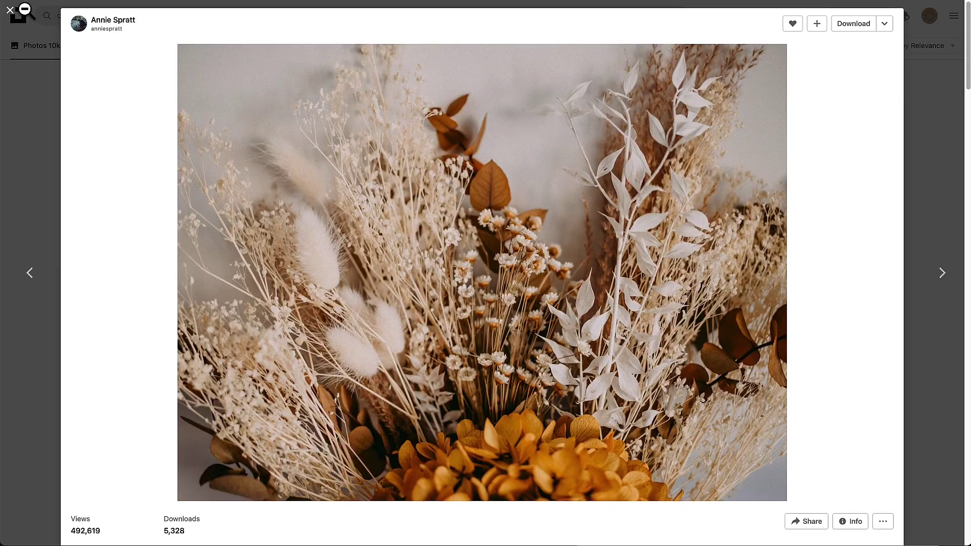
Step: Close the bouquet photo, switch the dried flowers results to collections and browse them
{"action": "left_click", "coordinate": [10, 11]}
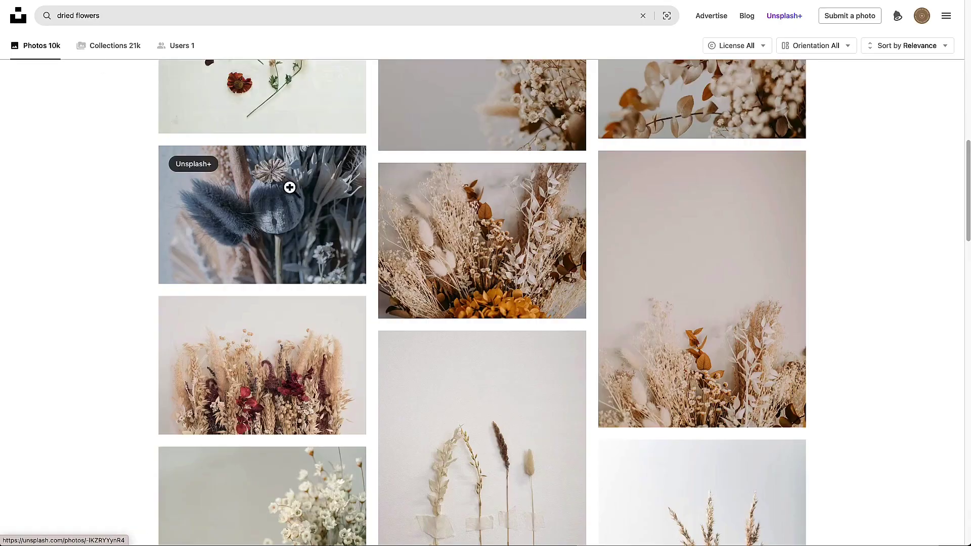
{"action": "scroll", "coordinate": [195, 113], "scroll_direction": "up", "scroll_amount": 10}
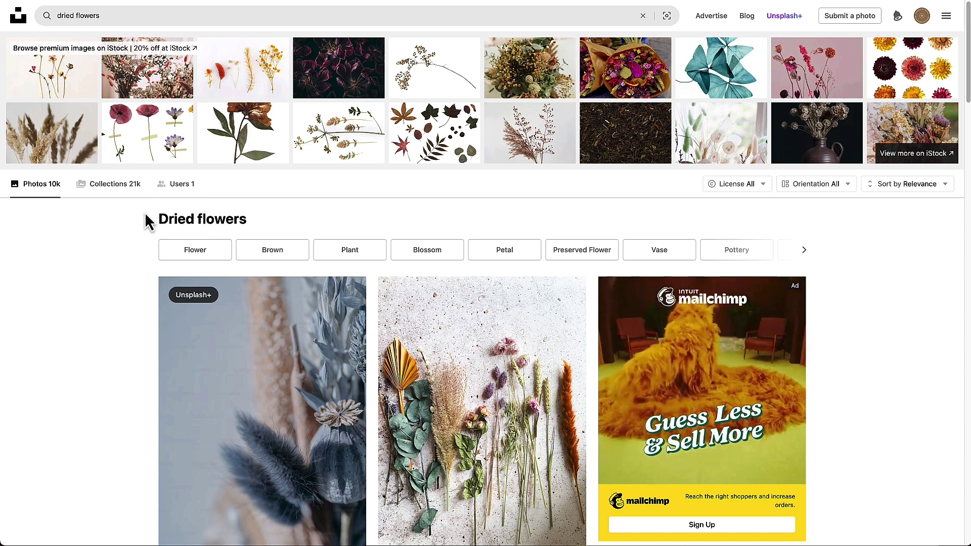
{"action": "left_click", "coordinate": [112, 185]}
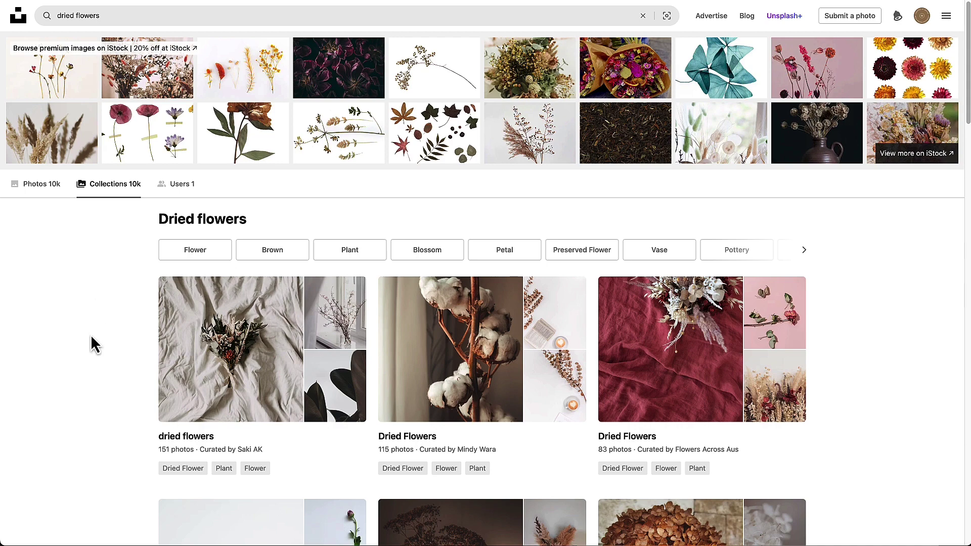
{"action": "scroll", "coordinate": [90, 334], "scroll_direction": "down", "scroll_amount": 1}
{"action": "scroll", "coordinate": [89, 338], "scroll_direction": "down", "scroll_amount": 5}
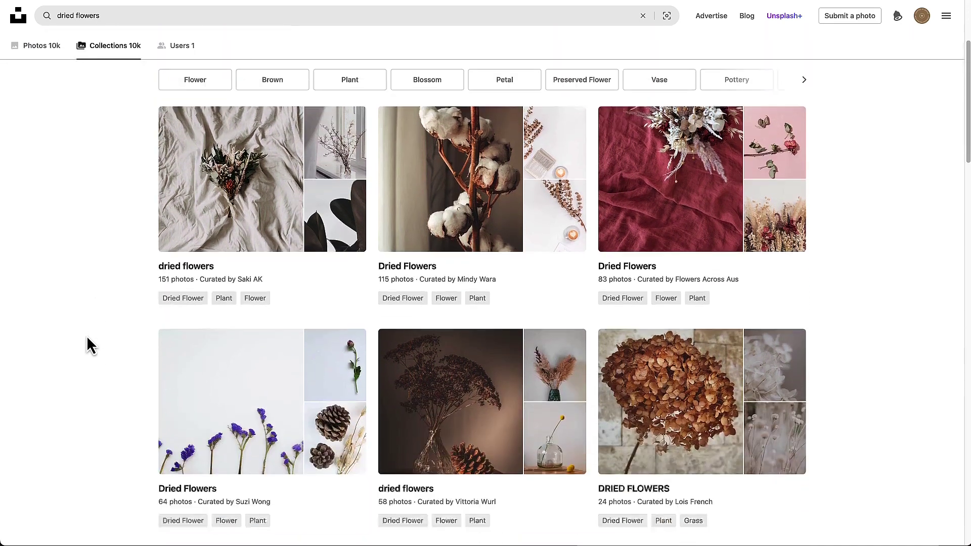
{"action": "scroll", "coordinate": [85, 336], "scroll_direction": "down", "scroll_amount": 7}
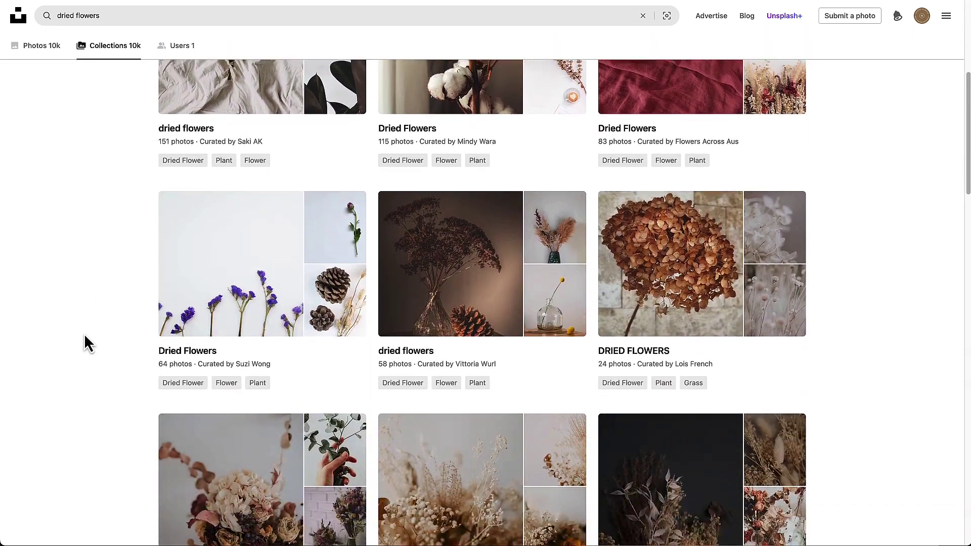
{"action": "scroll", "coordinate": [81, 335], "scroll_direction": "down", "scroll_amount": 7}
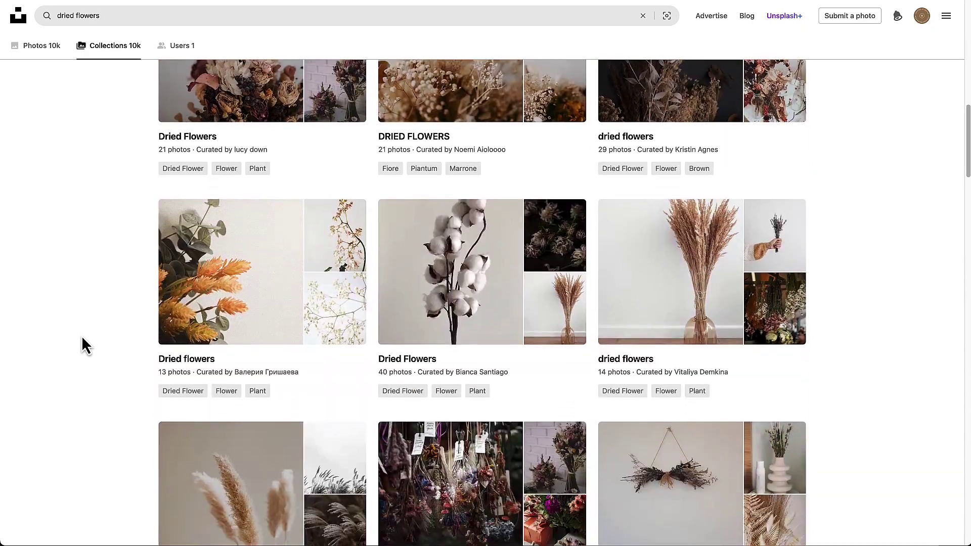
{"action": "scroll", "coordinate": [80, 334], "scroll_direction": "down", "scroll_amount": 1}
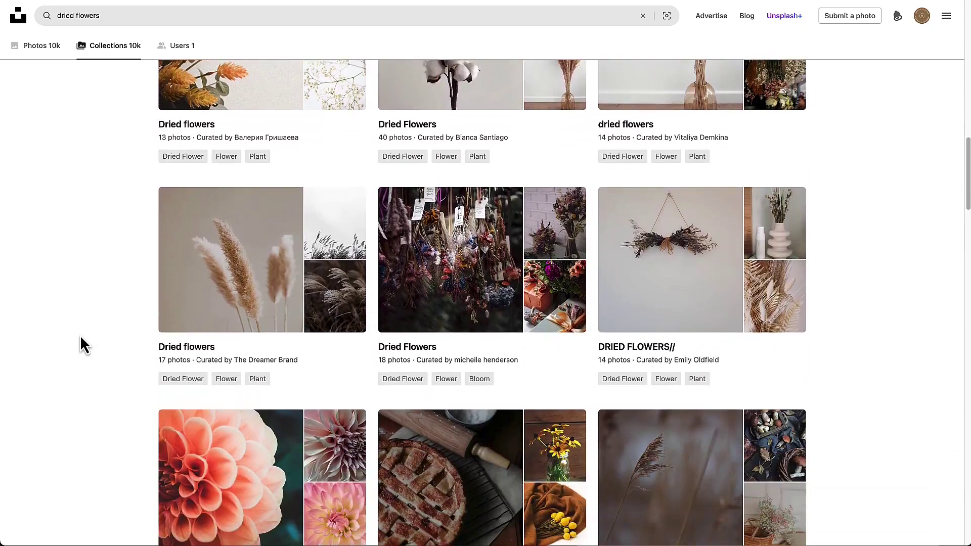
{"action": "scroll", "coordinate": [80, 363], "scroll_direction": "up", "scroll_amount": 7}
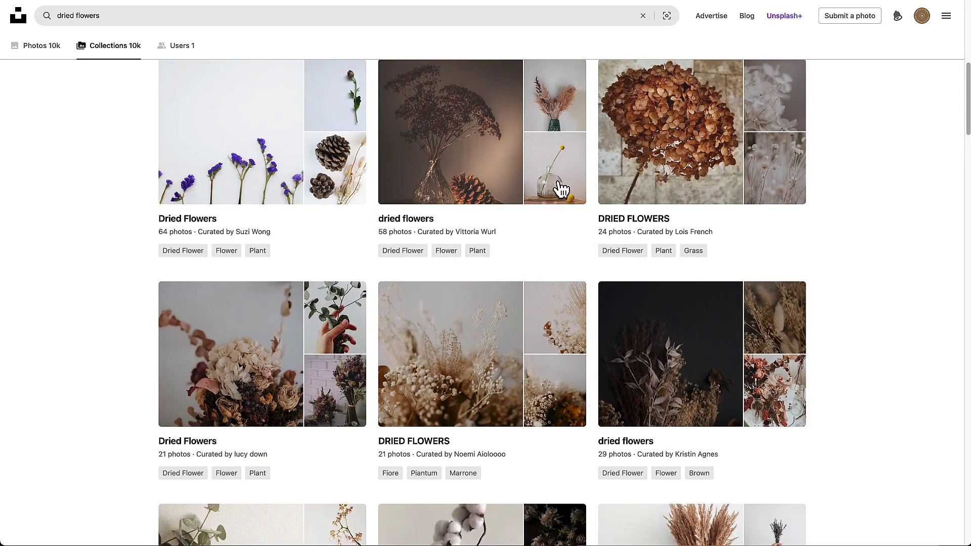
Step: Browse further through the collections and open the Dried Flowers collection with the lavender cover photo
{"action": "scroll", "coordinate": [522, 275], "scroll_direction": "down", "scroll_amount": 1}
{"action": "scroll", "coordinate": [522, 275], "scroll_direction": "down", "scroll_amount": 9}
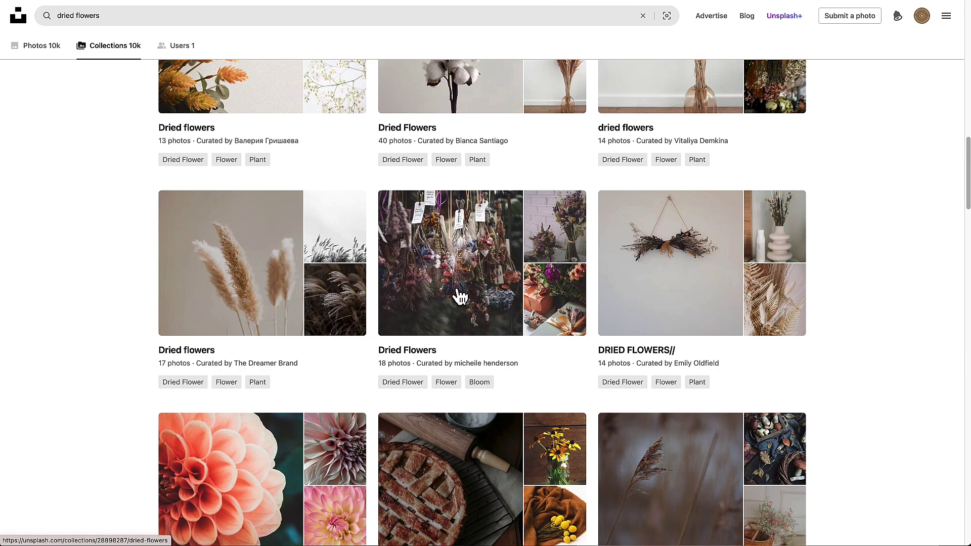
{"action": "scroll", "coordinate": [460, 292], "scroll_direction": "down", "scroll_amount": 4}
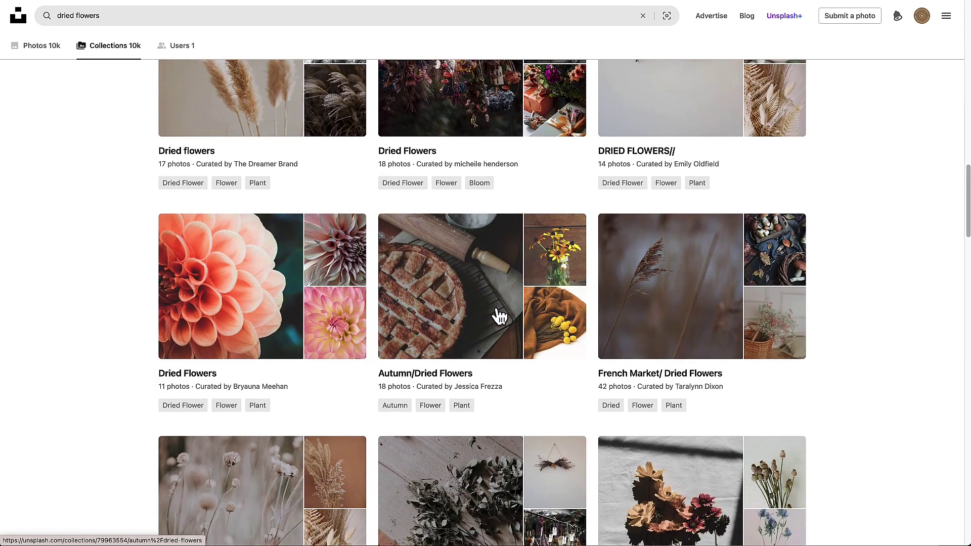
{"action": "scroll", "coordinate": [526, 364], "scroll_direction": "down", "scroll_amount": 5}
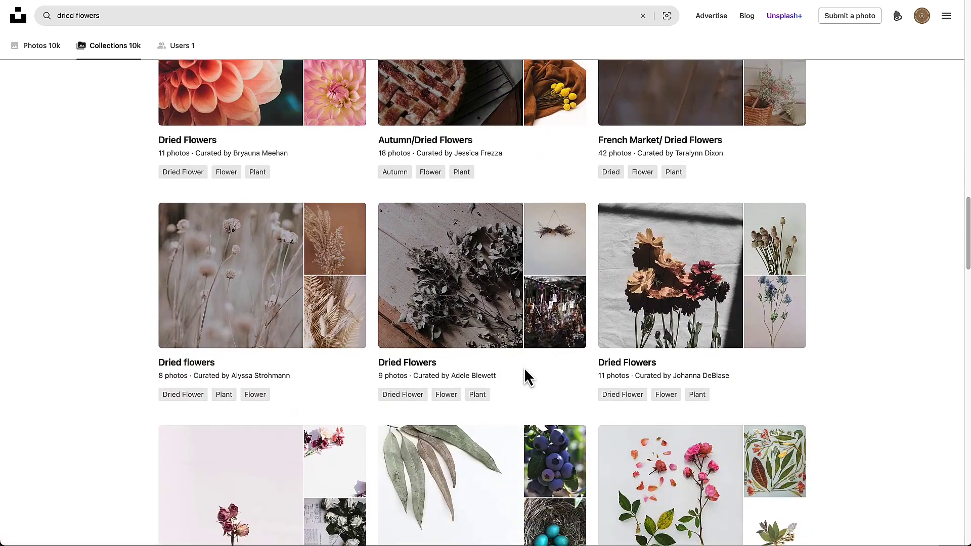
{"action": "scroll", "coordinate": [532, 384], "scroll_direction": "down", "scroll_amount": 4}
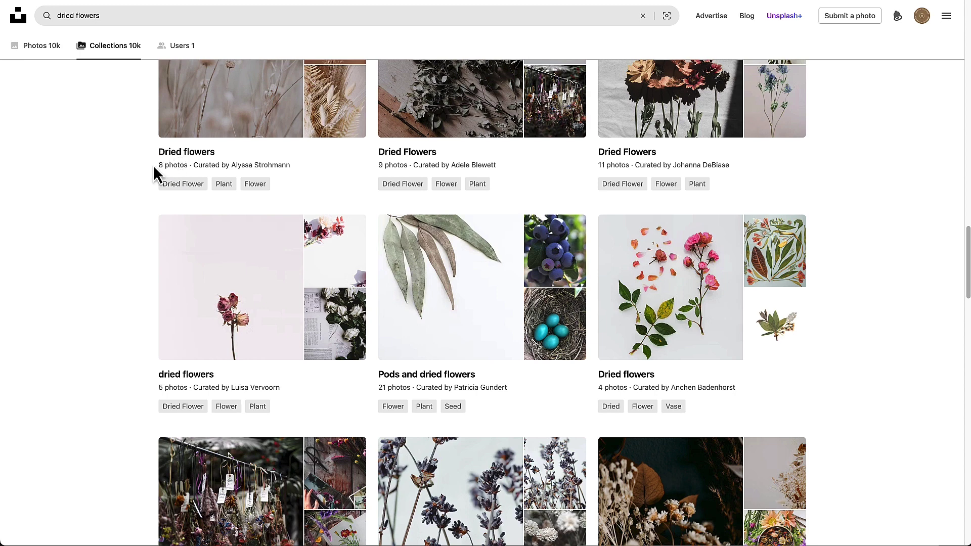
{"action": "scroll", "coordinate": [75, 366], "scroll_direction": "down", "scroll_amount": 4}
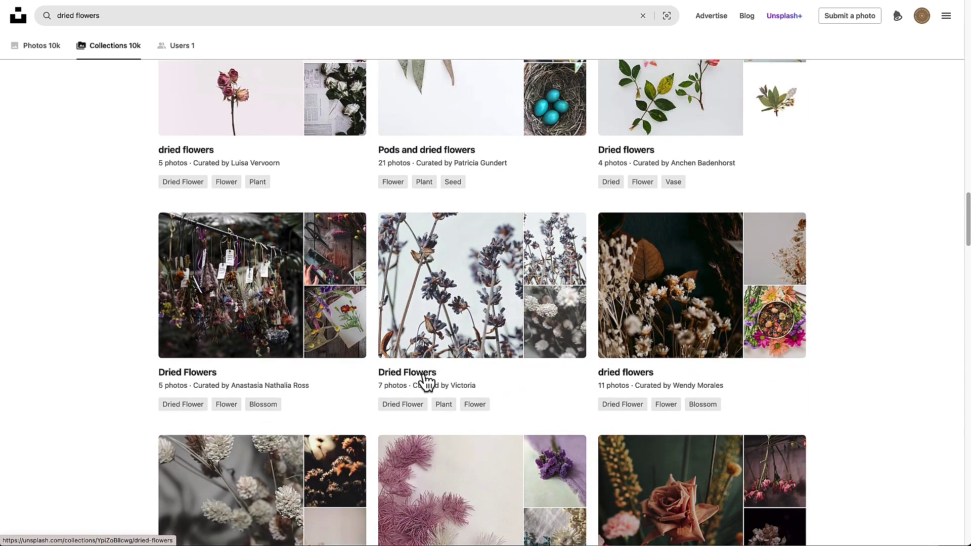
{"action": "left_click", "coordinate": [419, 374]}
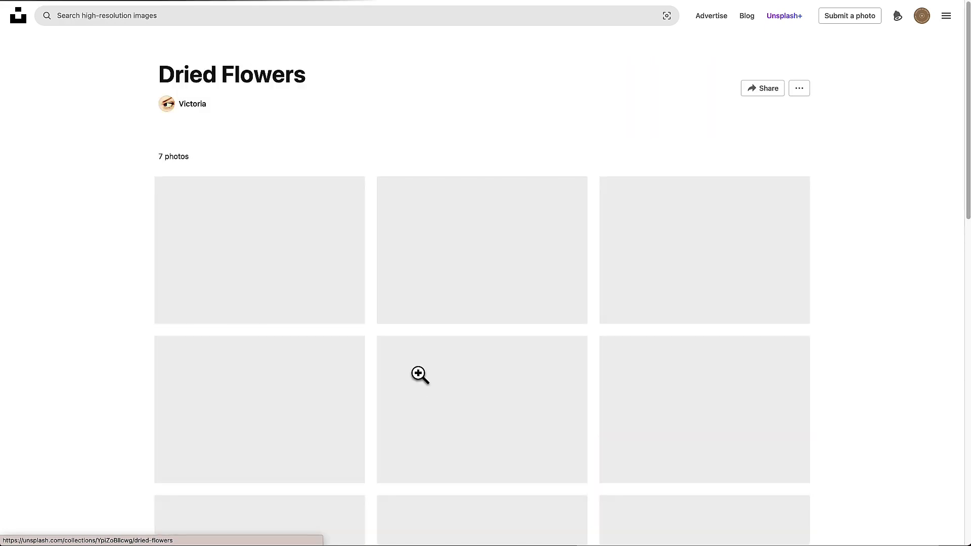
{"action": "scroll", "coordinate": [918, 303], "scroll_direction": "down", "scroll_amount": 2}
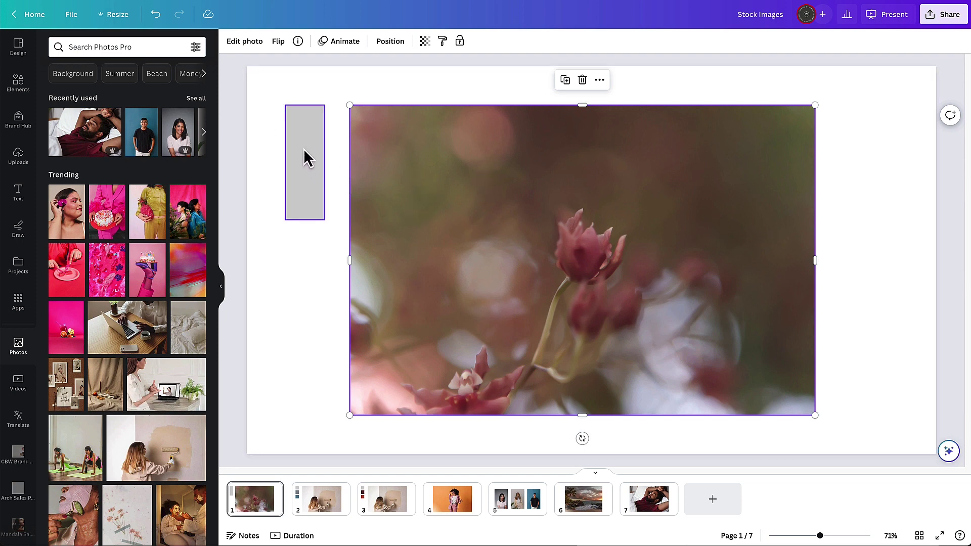
Step: In Canva, recolour the grey rectangle on page 1 with the dark red sampled from the flower in the photo
{"action": "left_click", "coordinate": [302, 167]}
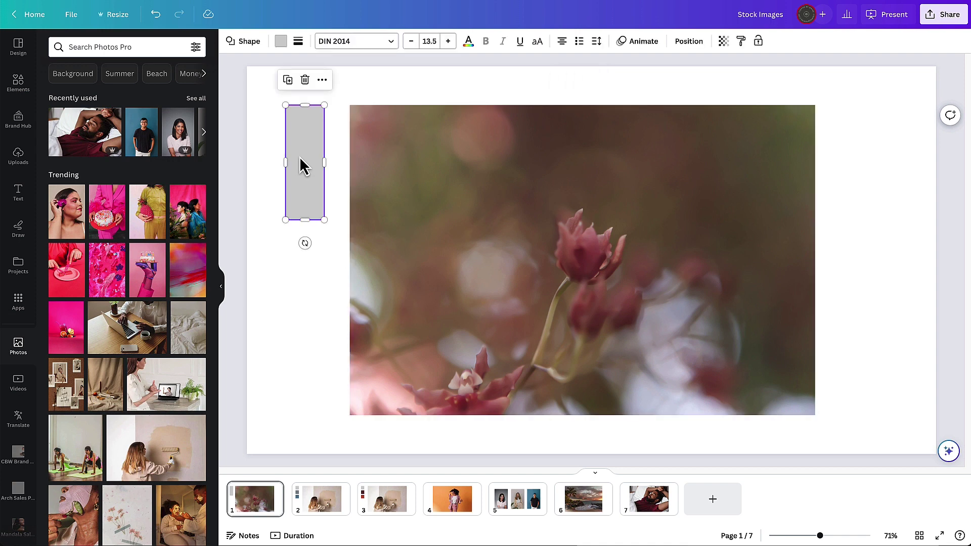
{"action": "left_click", "coordinate": [281, 43]}
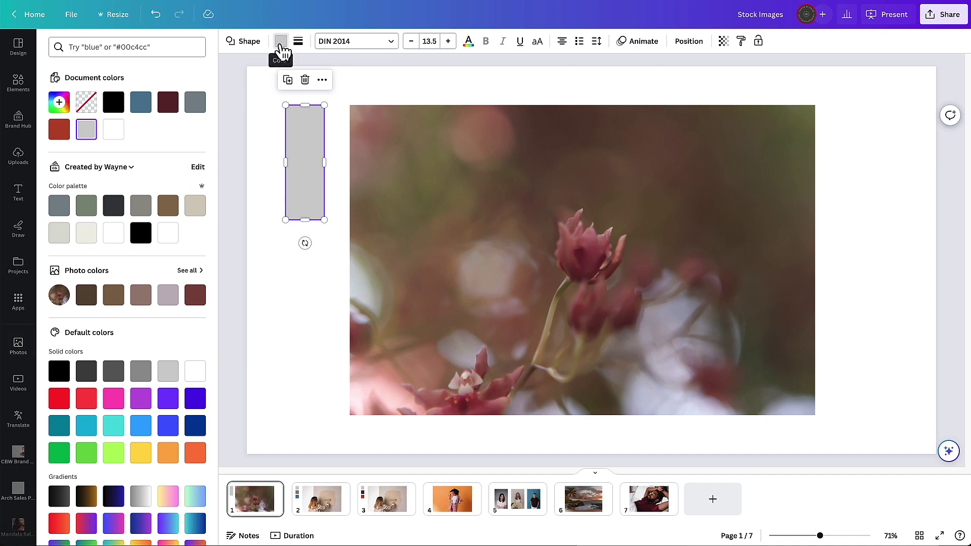
{"action": "left_click", "coordinate": [59, 104]}
{"action": "left_click", "coordinate": [188, 230]}
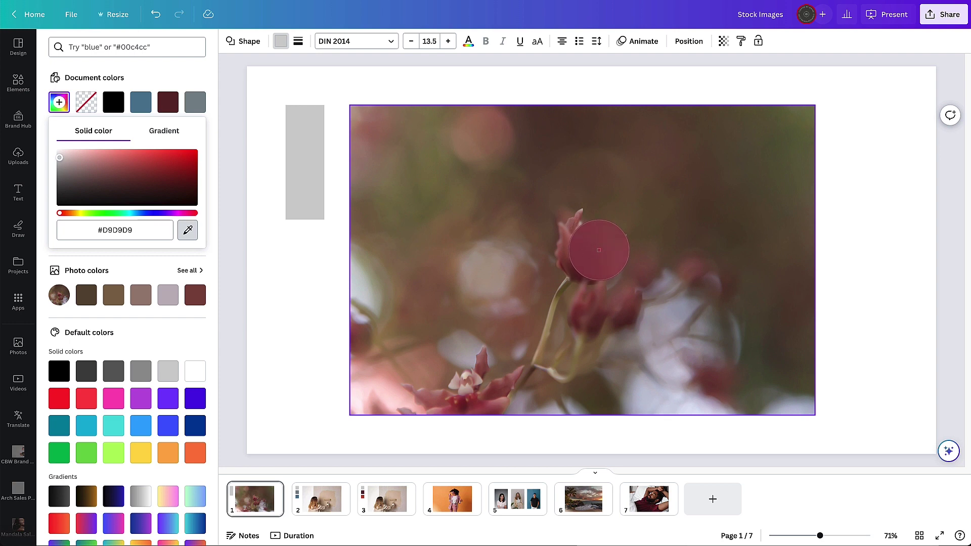
{"action": "left_click", "coordinate": [599, 249]}
{"action": "left_click", "coordinate": [290, 248]}
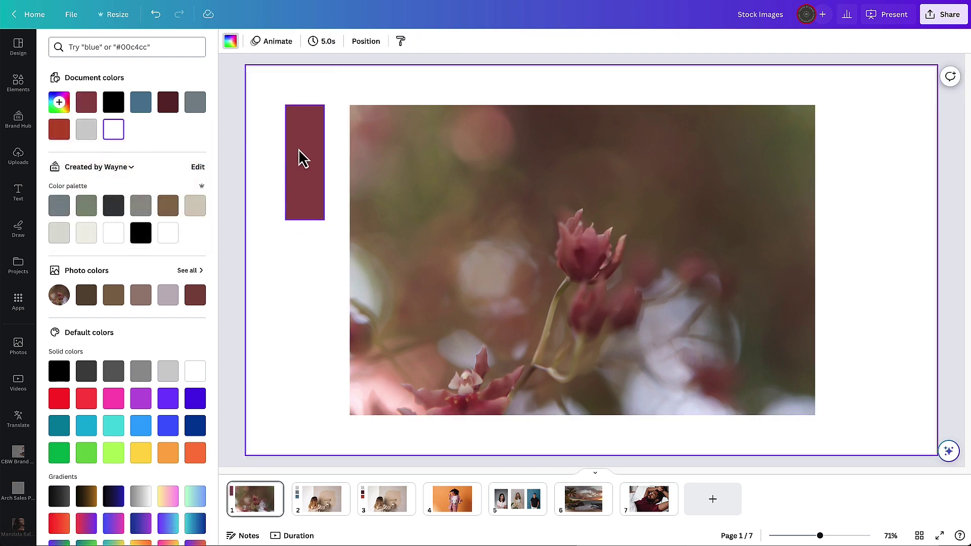
Step: Copy the hex colour code #A4595D of the dark red rectangle on page 1
{"action": "left_click", "coordinate": [302, 166]}
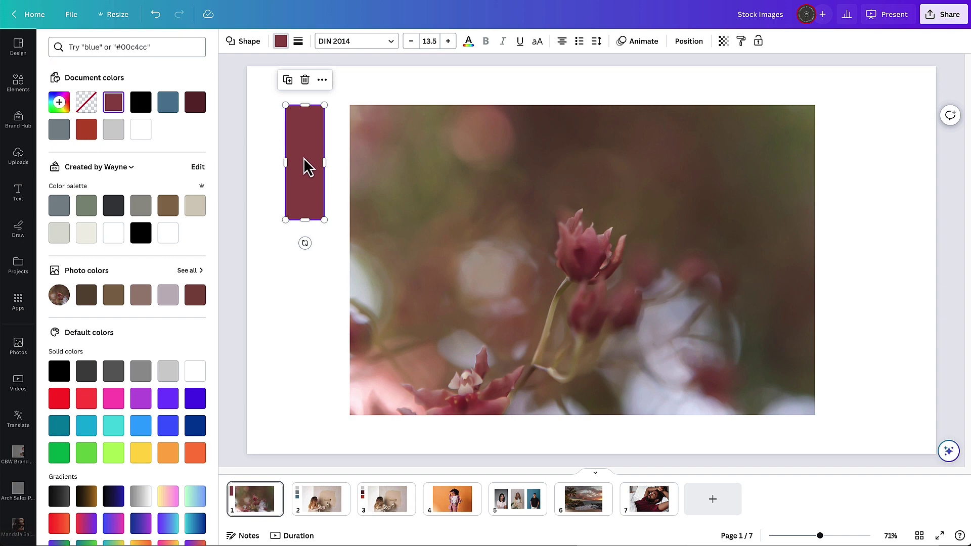
{"action": "left_click", "coordinate": [281, 45]}
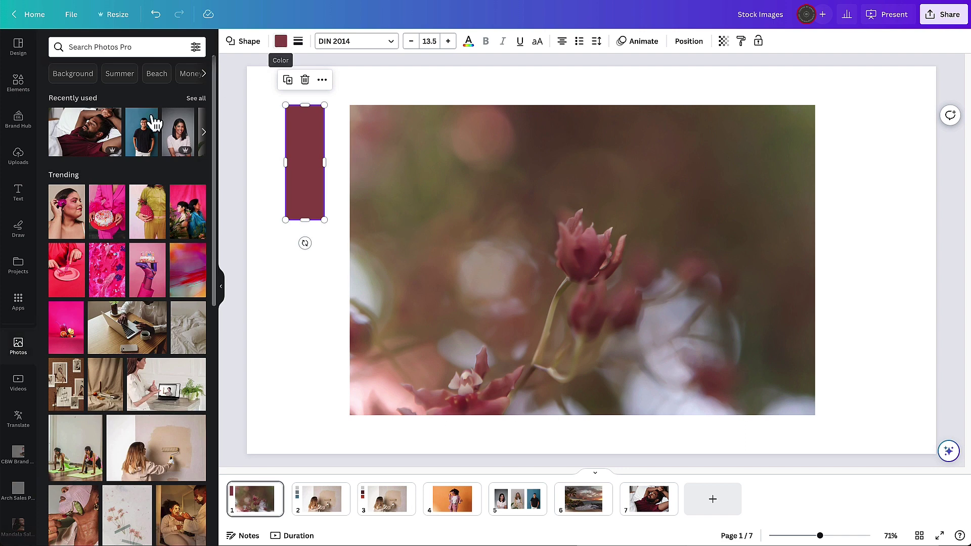
{"action": "left_click", "coordinate": [281, 44]}
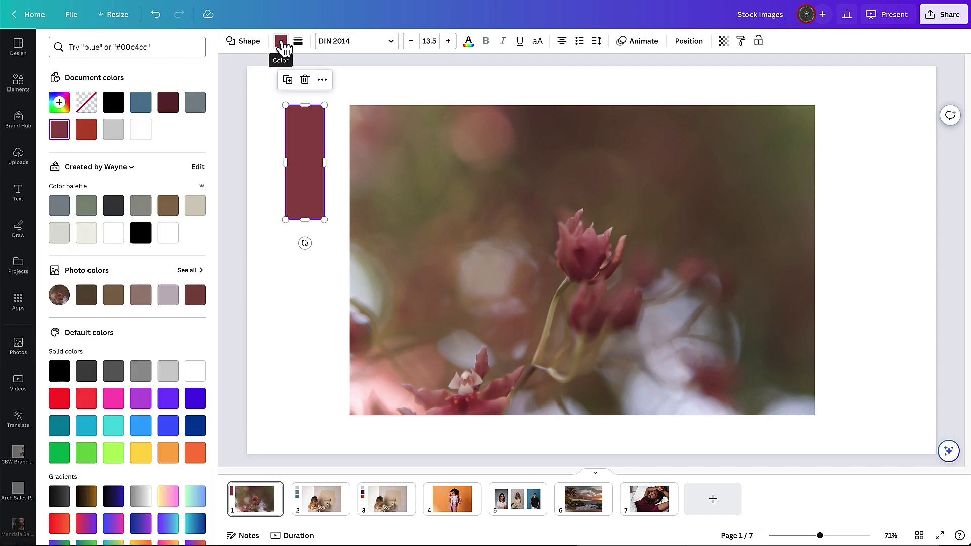
{"action": "left_click", "coordinate": [58, 130]}
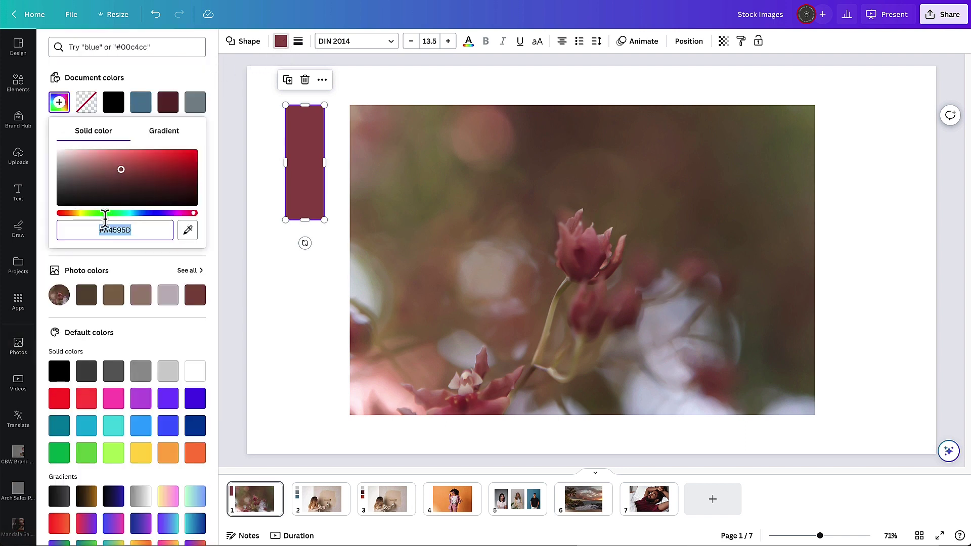
{"action": "left_click_drag", "start_coordinate": [135, 234], "coordinate": [110, 232]}
{"action": "left_click", "coordinate": [231, 198]}
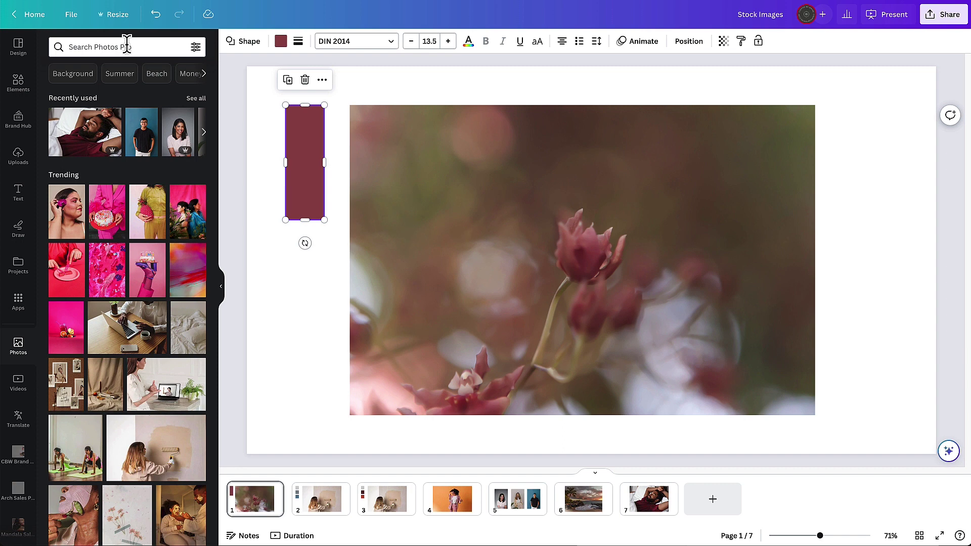
Step: Filter the stock photos by the custom colour #A4595D
{"action": "left_click", "coordinate": [196, 49]}
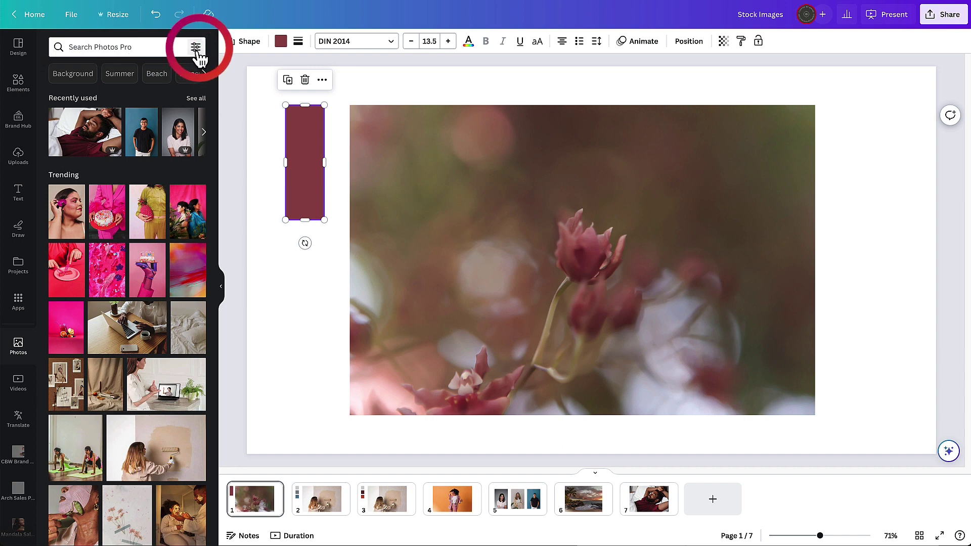
{"action": "left_click", "coordinate": [196, 49]}
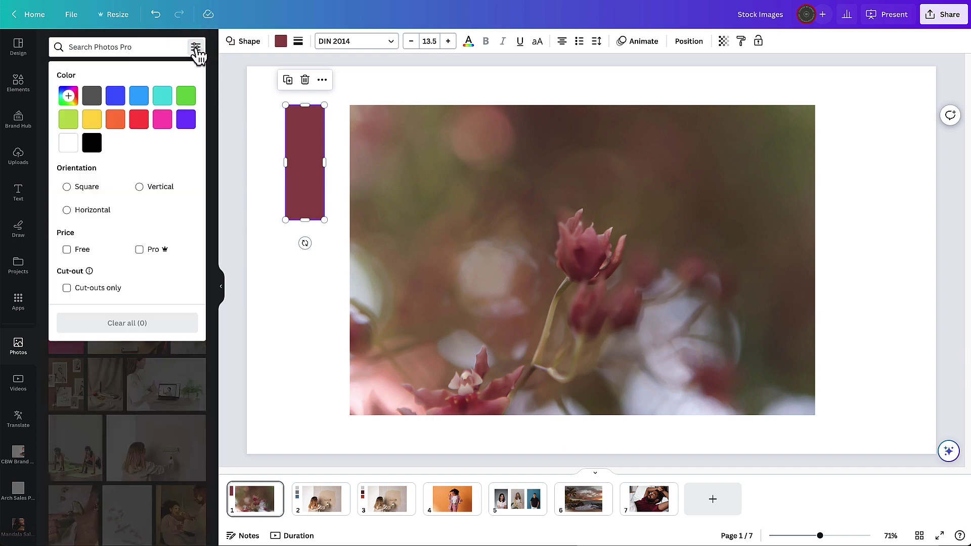
{"action": "left_click", "coordinate": [69, 96]}
{"action": "left_click", "coordinate": [147, 199]}
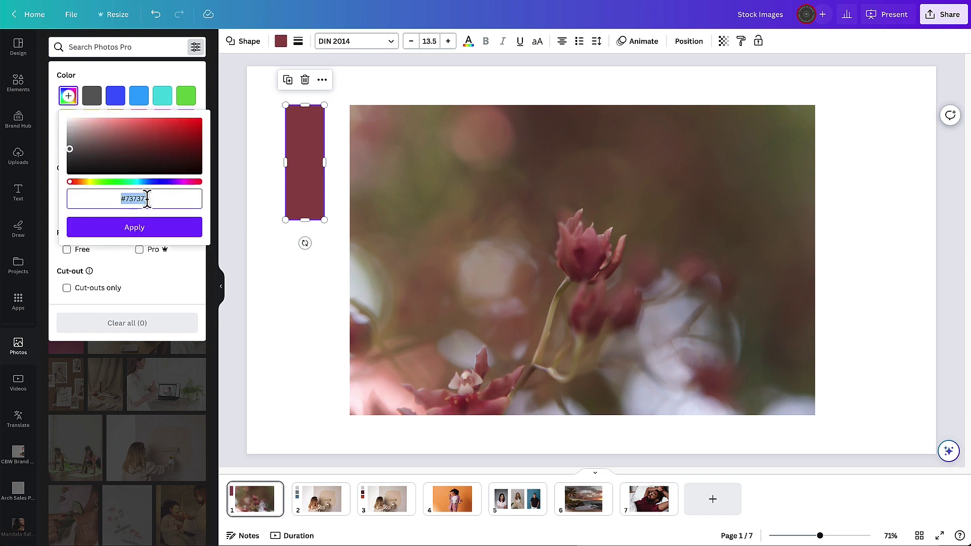
{"action": "type", "text": "#A4595D"}
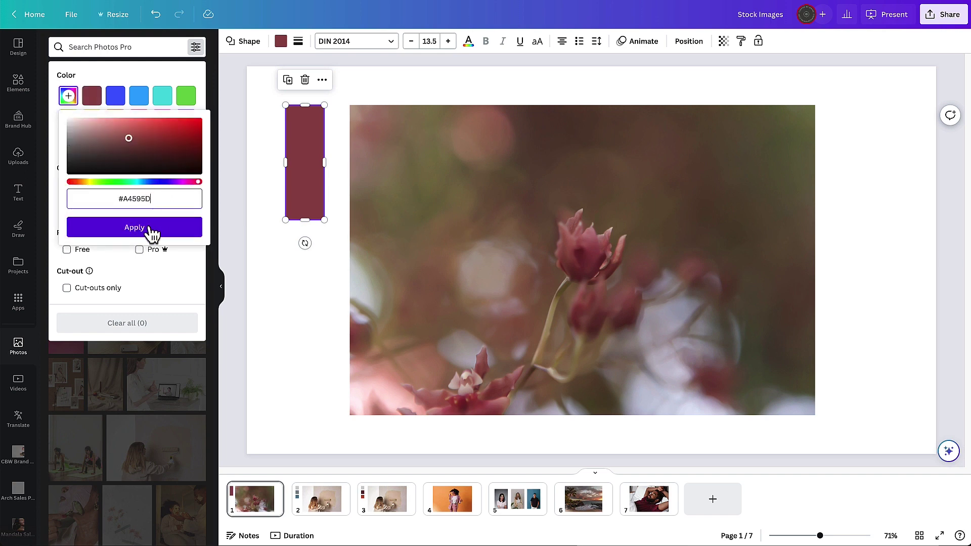
{"action": "left_click", "coordinate": [152, 232]}
{"action": "left_click", "coordinate": [215, 189]}
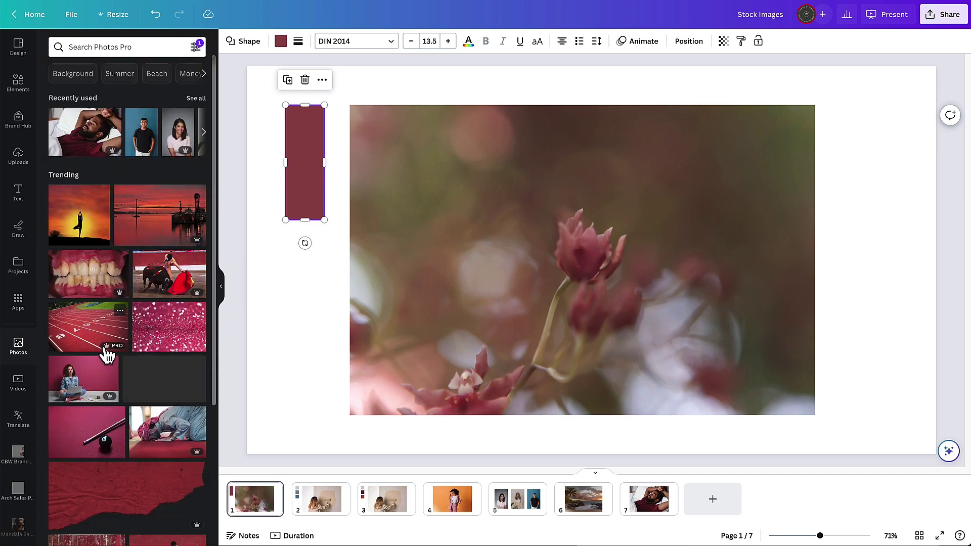
Step: Browse the colour-filtered photos and search them for "flowers"
{"action": "scroll", "coordinate": [151, 286], "scroll_direction": "down", "scroll_amount": 8}
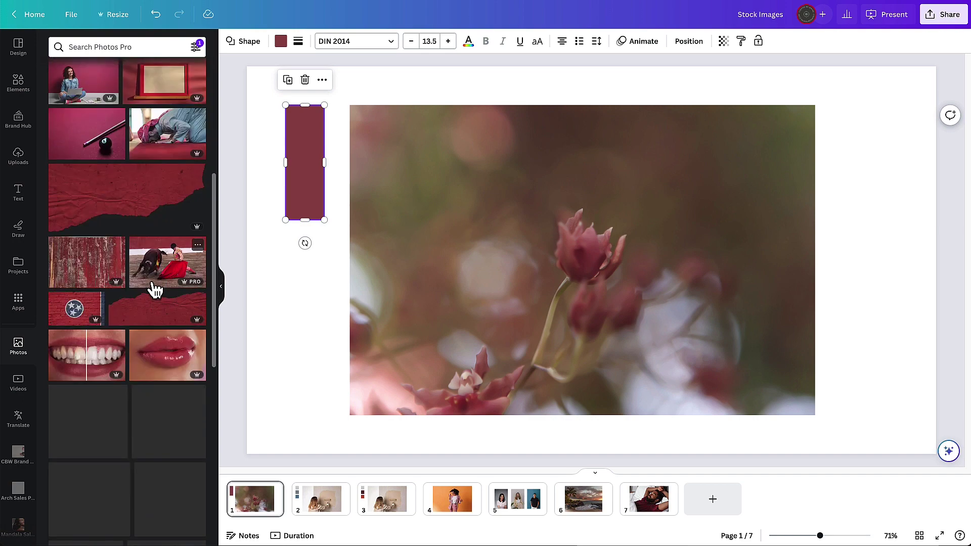
{"action": "scroll", "coordinate": [108, 354], "scroll_direction": "down", "scroll_amount": 5}
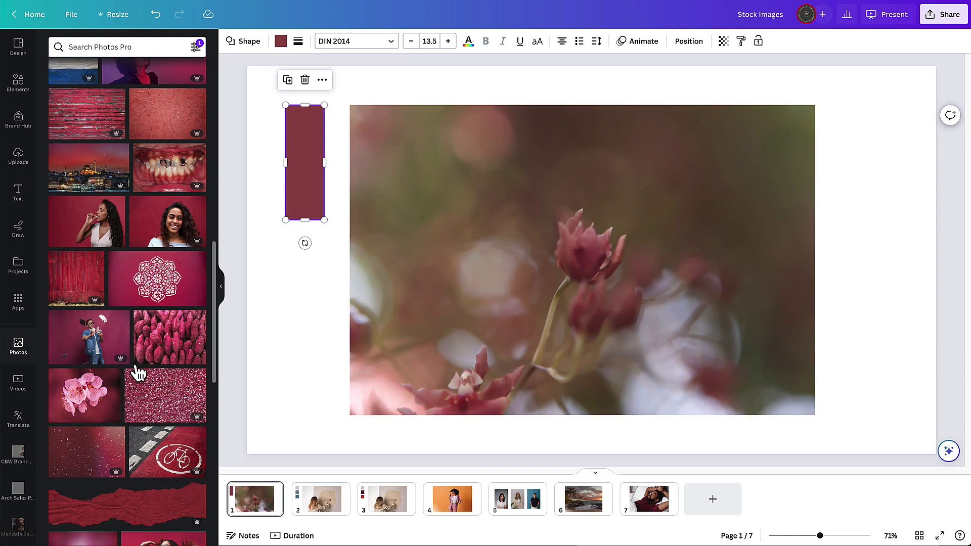
{"action": "scroll", "coordinate": [154, 400], "scroll_direction": "up", "scroll_amount": 15}
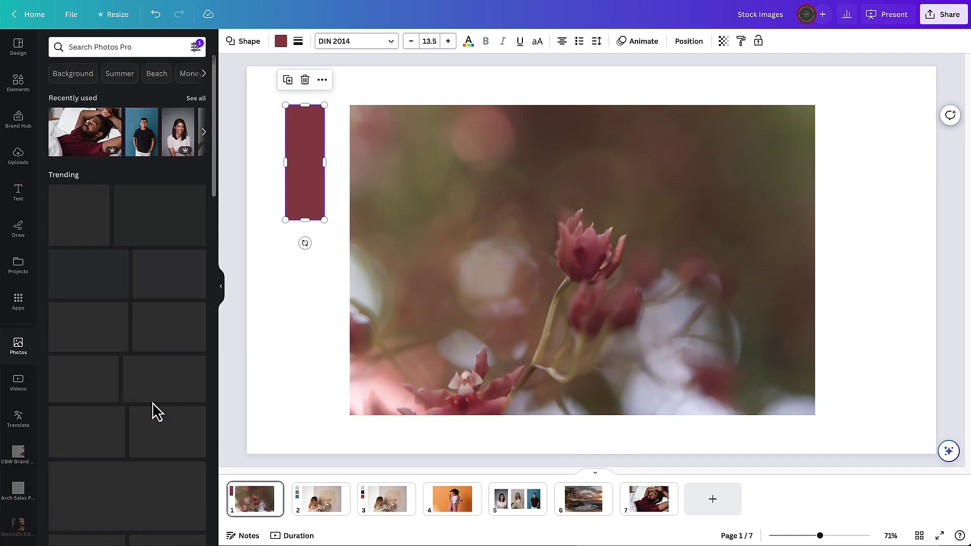
{"action": "left_click", "coordinate": [120, 47]}
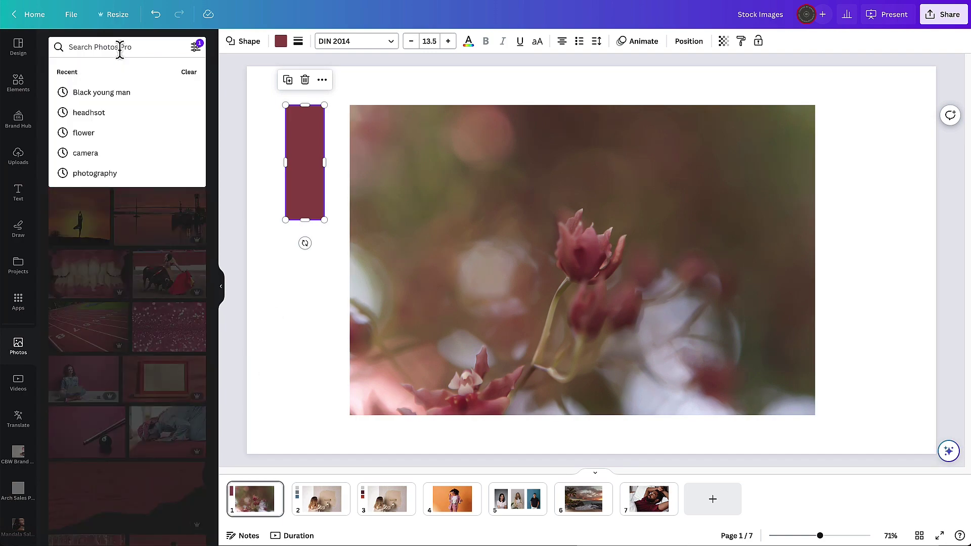
{"action": "type", "text": "flowers"}
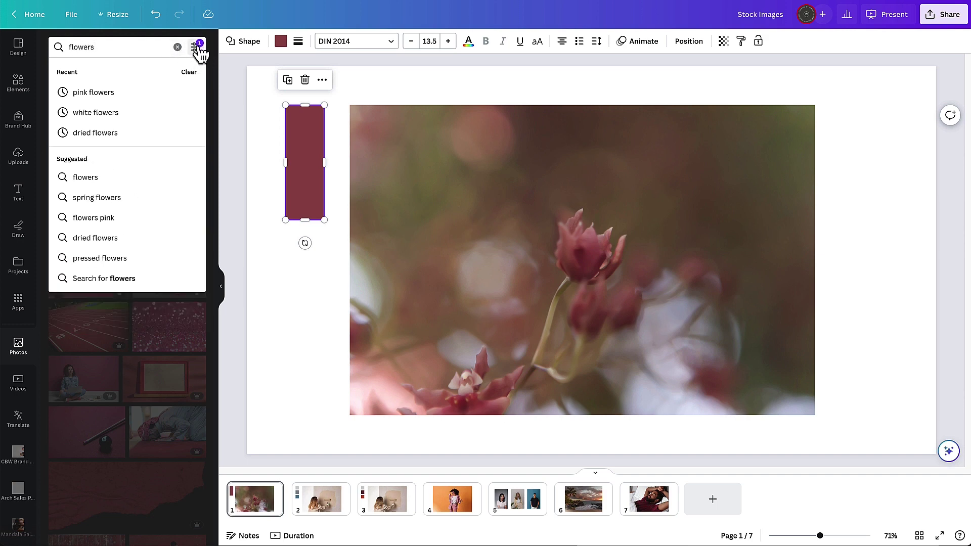
{"action": "key", "text": "Escape"}
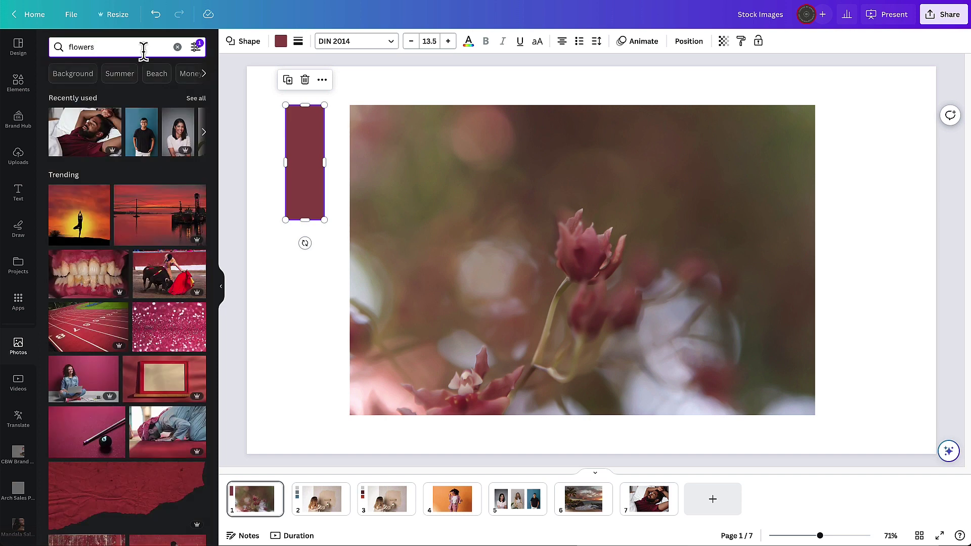
{"action": "key", "text": "Return"}
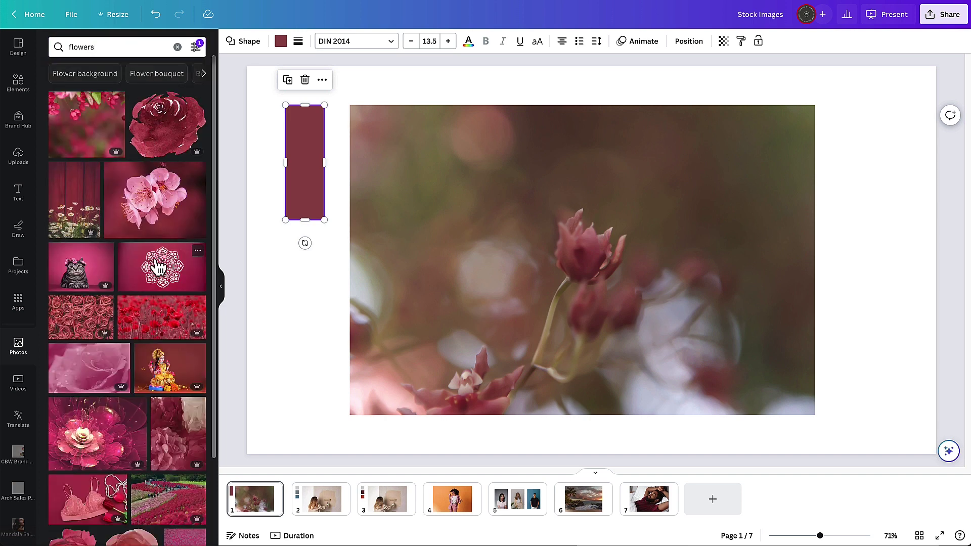
Step: Add the pink blossom branch photo to page 1, shrink it and place it over the large flower photo's upper right corner
{"action": "scroll", "coordinate": [154, 442], "scroll_direction": "down", "scroll_amount": 4}
{"action": "scroll", "coordinate": [154, 443], "scroll_direction": "down", "scroll_amount": 3}
{"action": "scroll", "coordinate": [147, 446], "scroll_direction": "down", "scroll_amount": 5}
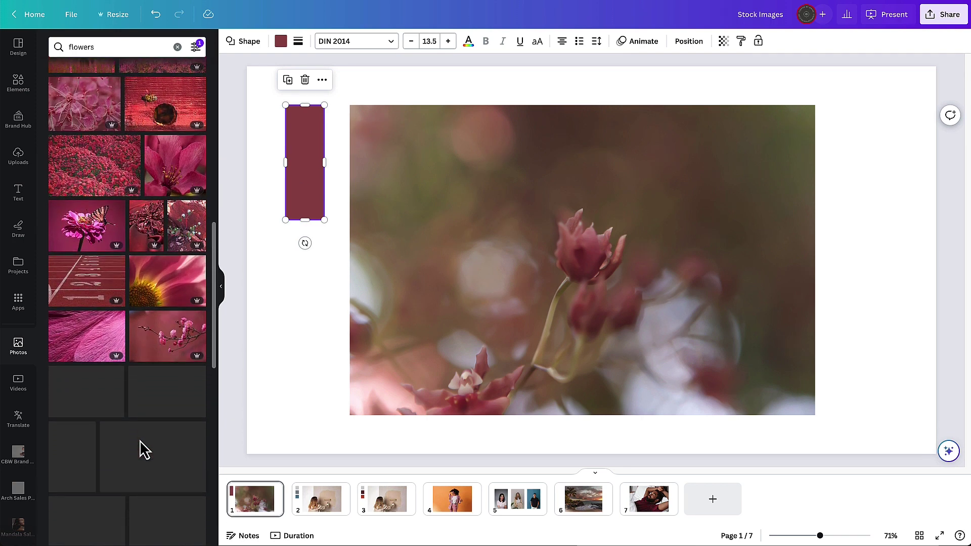
{"action": "scroll", "coordinate": [139, 415], "scroll_direction": "down", "scroll_amount": 3}
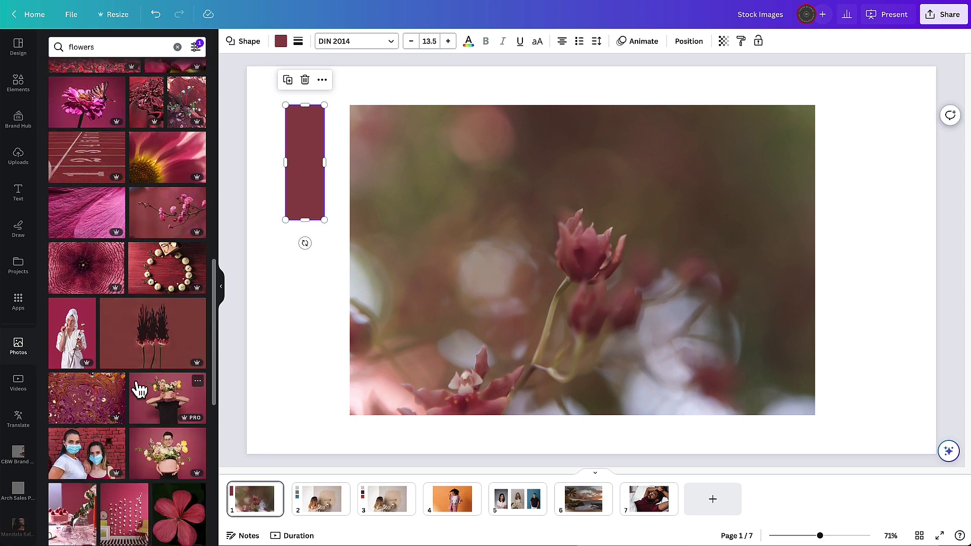
{"action": "left_click", "coordinate": [171, 225]}
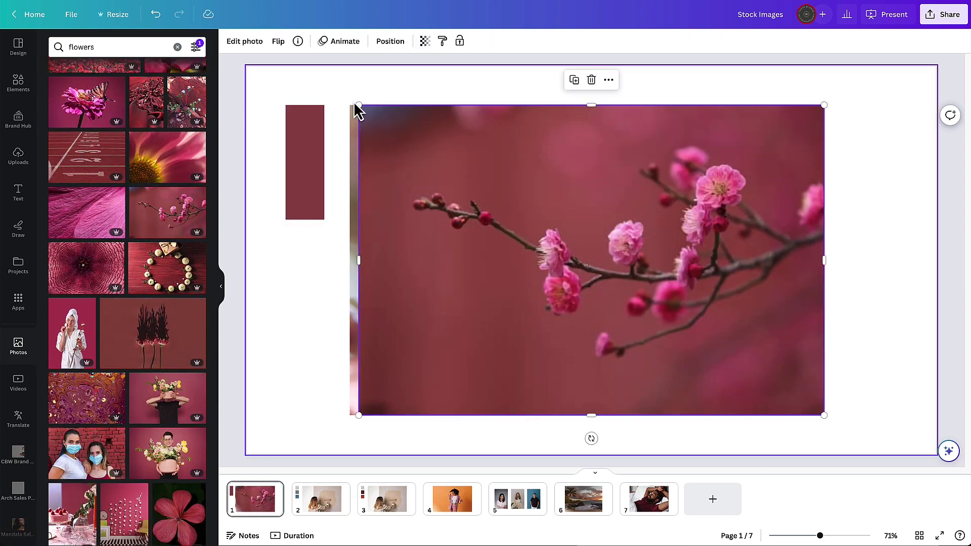
{"action": "left_click_drag", "start_coordinate": [359, 108], "coordinate": [588, 225]}
{"action": "left_click_drag", "start_coordinate": [655, 303], "coordinate": [743, 167]}
Step: Add the photo of red blossoms hanging with green leaves, shrink it and place it over the large flower photo's upper left corner
{"action": "scroll", "coordinate": [129, 344], "scroll_direction": "up", "scroll_amount": 10}
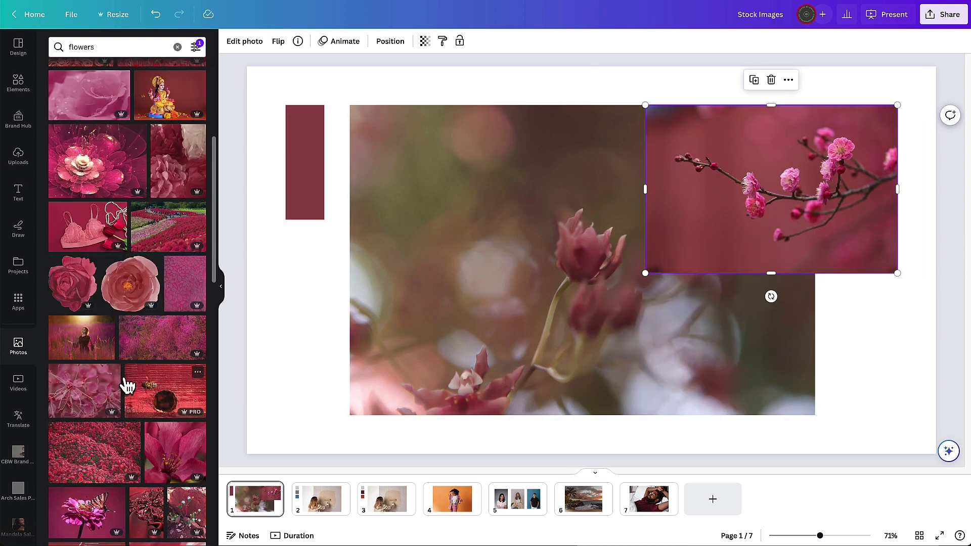
{"action": "scroll", "coordinate": [142, 283], "scroll_direction": "up", "scroll_amount": 6}
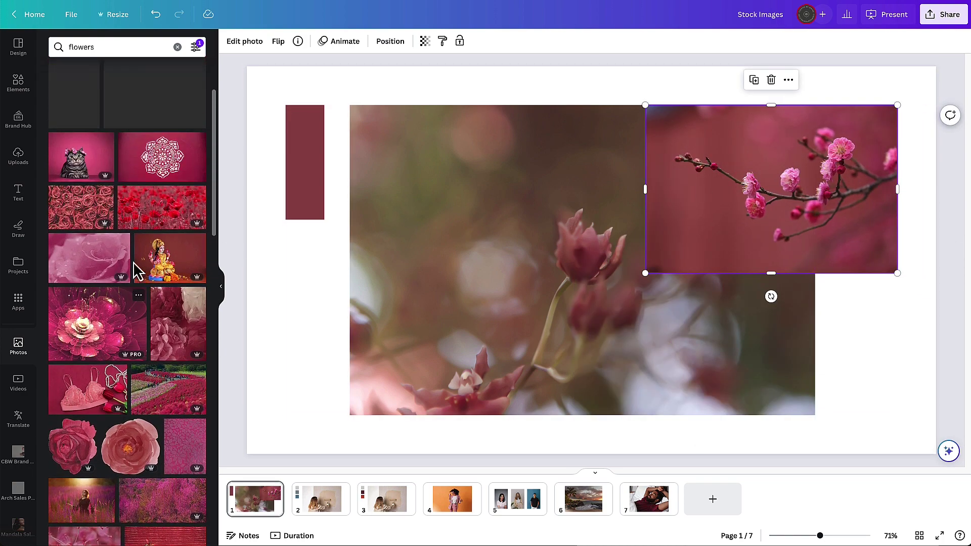
{"action": "scroll", "coordinate": [145, 318], "scroll_direction": "up", "scroll_amount": 2}
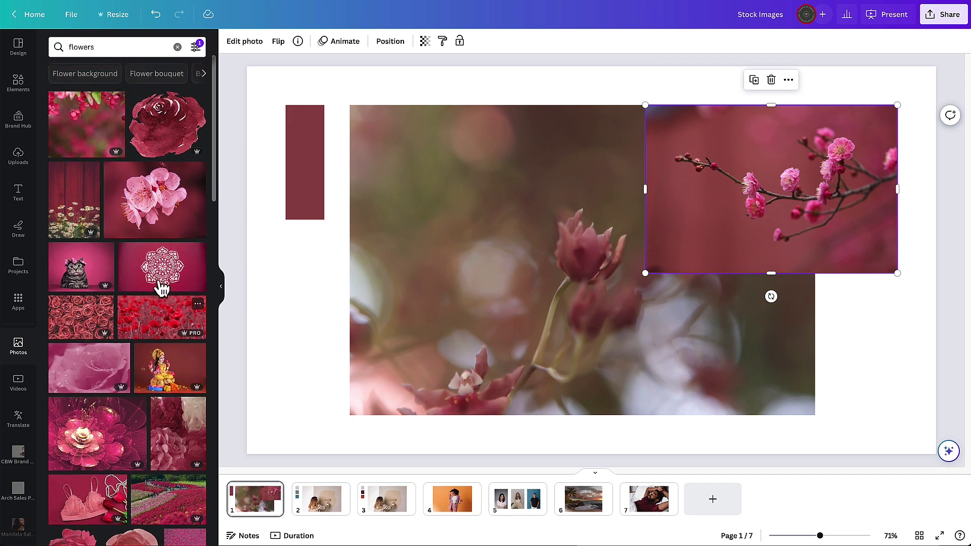
{"action": "left_click", "coordinate": [103, 139]}
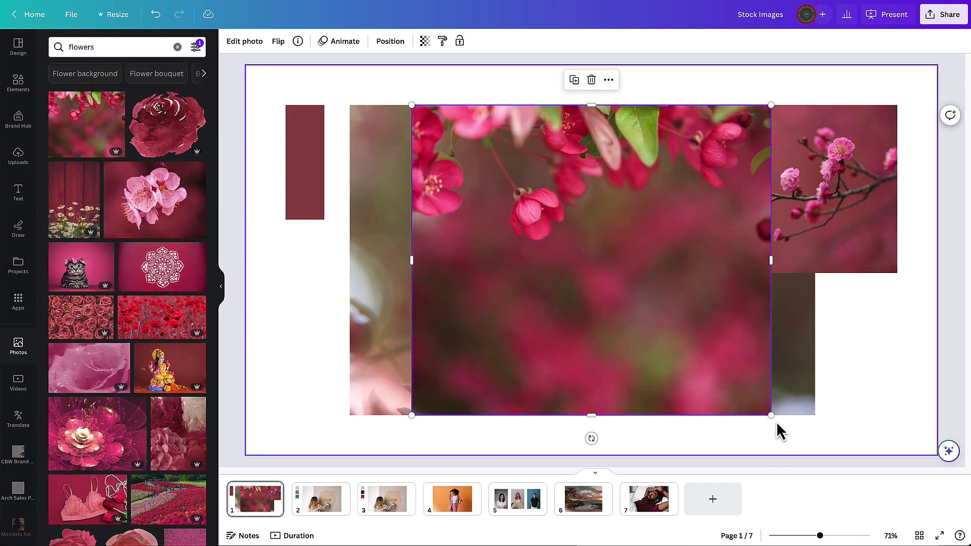
{"action": "left_click_drag", "start_coordinate": [772, 425], "coordinate": [564, 262]}
{"action": "left_click_drag", "start_coordinate": [535, 206], "coordinate": [481, 184]}
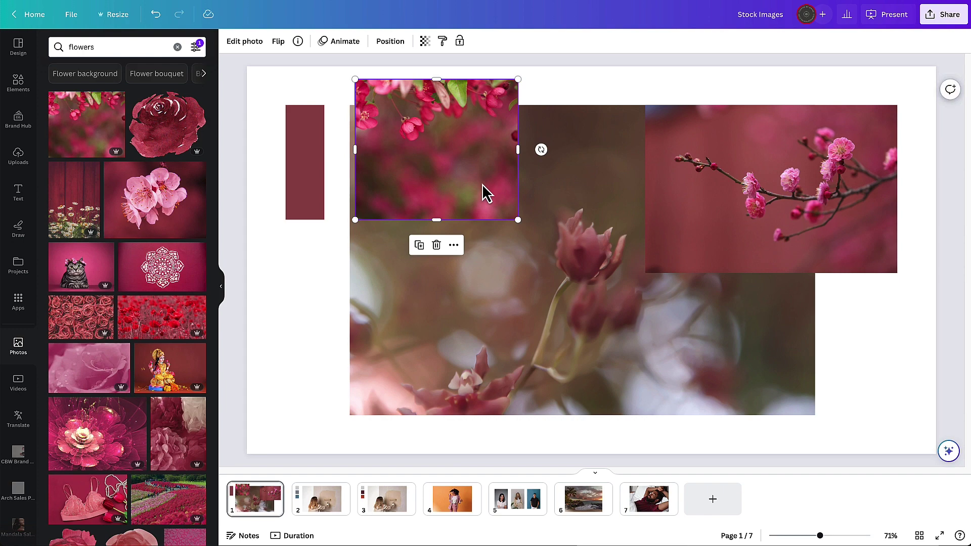
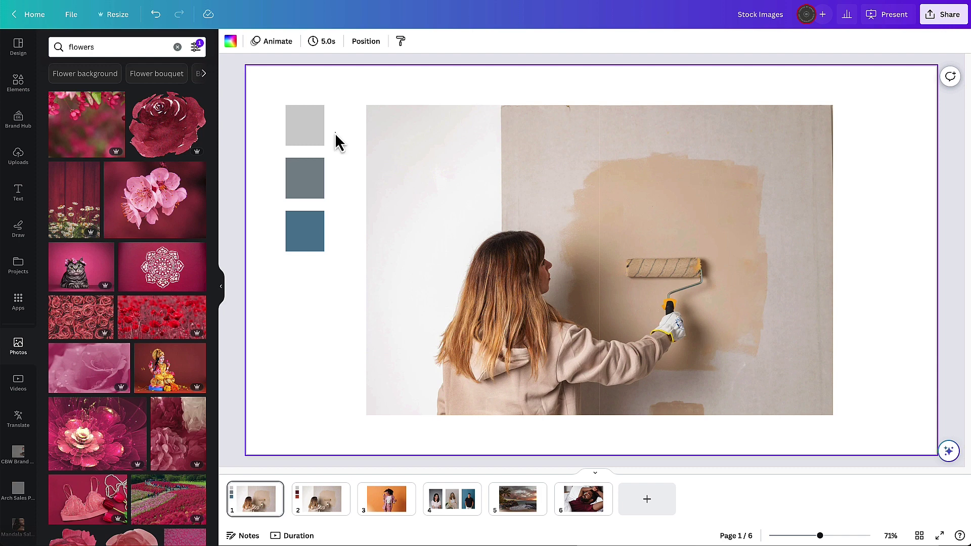
Step: Lower the white balance temperature of the left half of the wall-painting photo on page 1 to cool its tones
{"action": "left_click", "coordinate": [412, 191]}
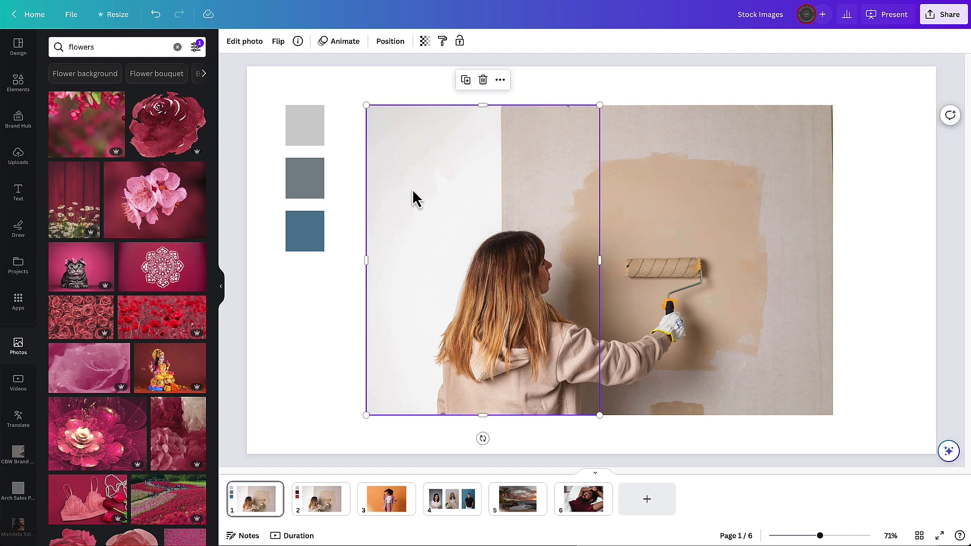
{"action": "left_click", "coordinate": [242, 42]}
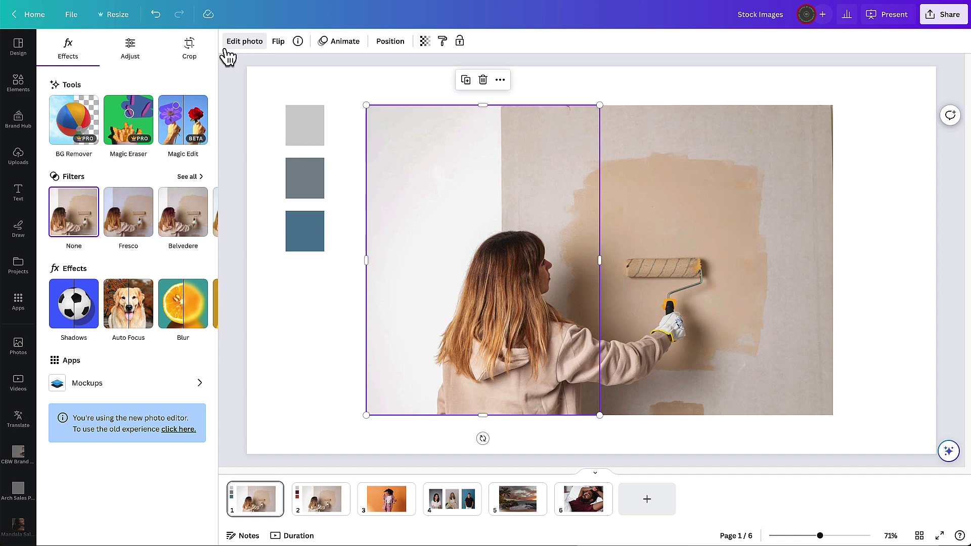
{"action": "left_click", "coordinate": [129, 47]}
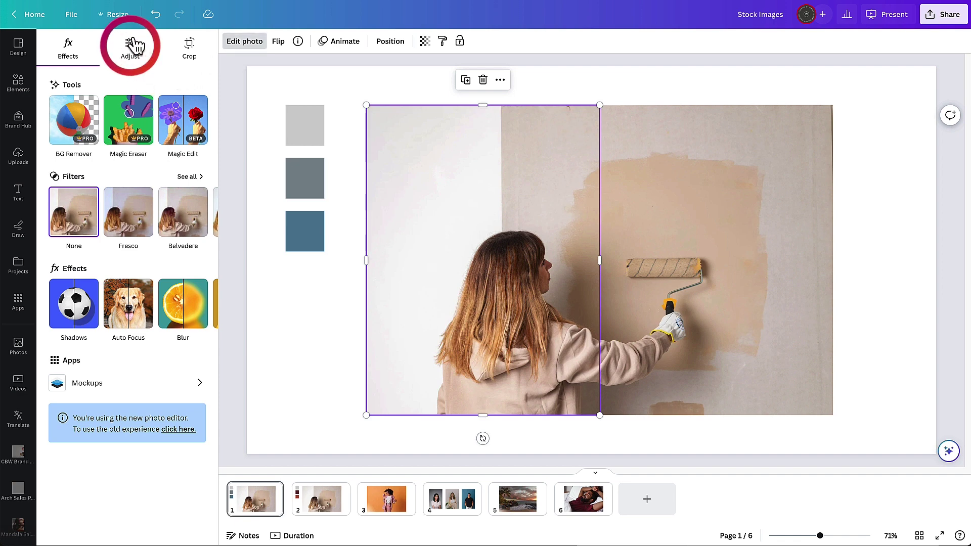
{"action": "left_click", "coordinate": [131, 47]}
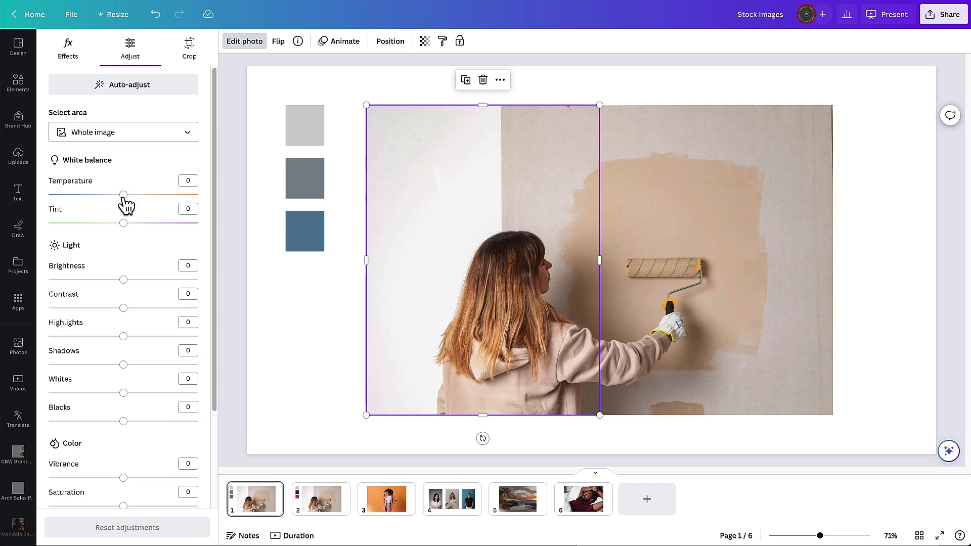
{"action": "left_click_drag", "start_coordinate": [125, 203], "coordinate": [106, 204]}
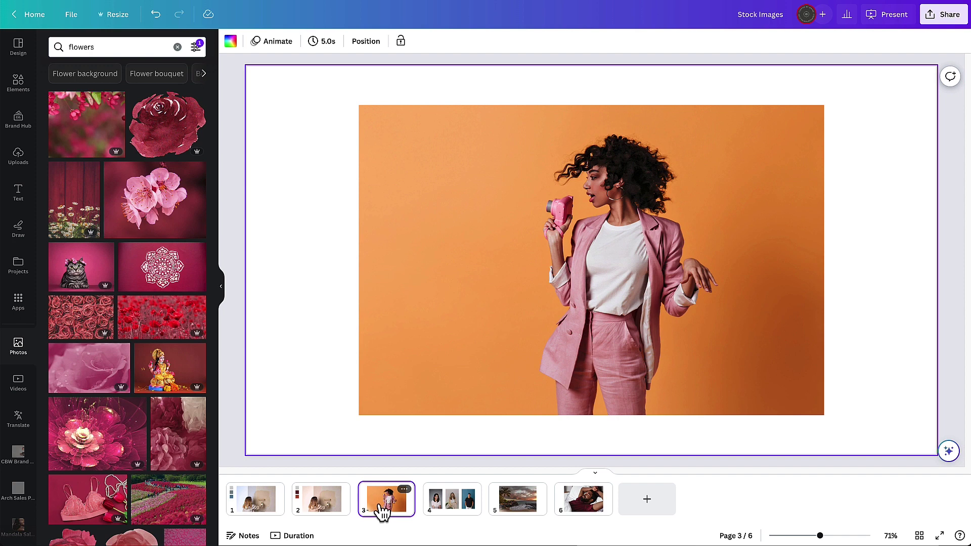
Step: Fully desaturate only the background of the page 3 photo of the woman in the pink suit
{"action": "left_click", "coordinate": [404, 127]}
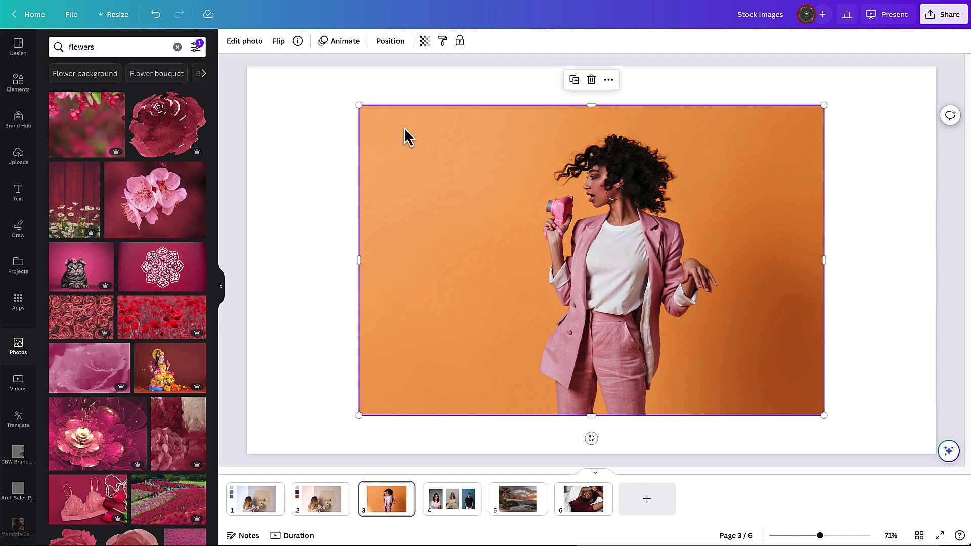
{"action": "left_click", "coordinate": [251, 50]}
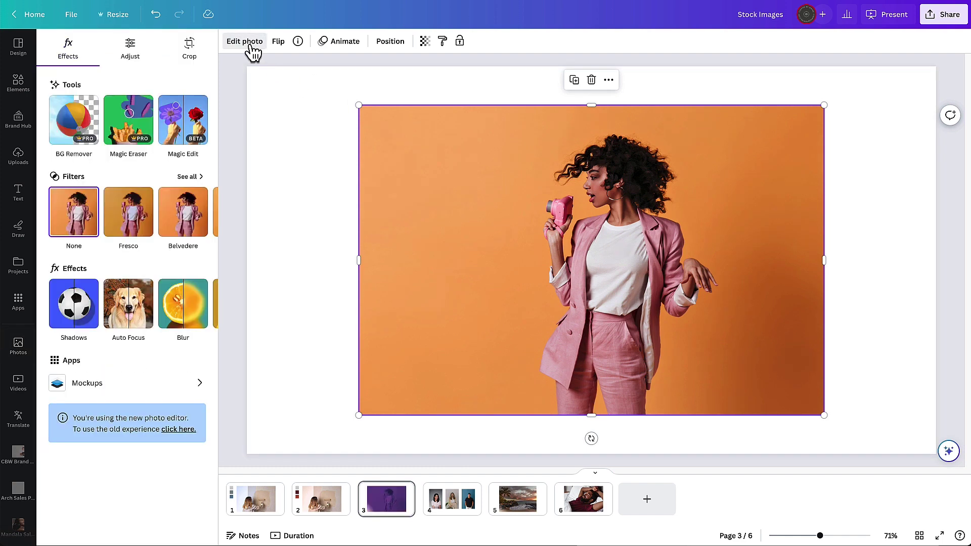
{"action": "left_click", "coordinate": [130, 50]}
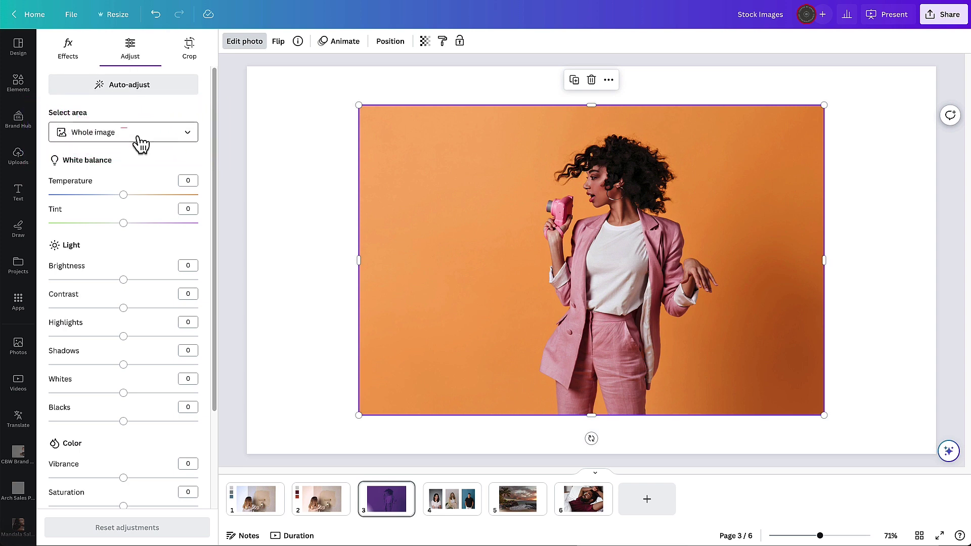
{"action": "left_click", "coordinate": [188, 134]}
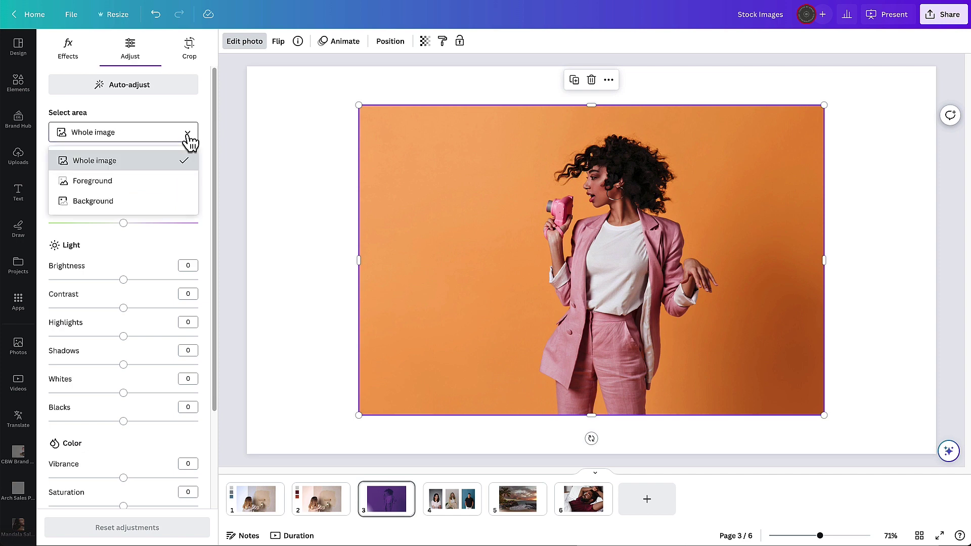
{"action": "left_click", "coordinate": [122, 205]}
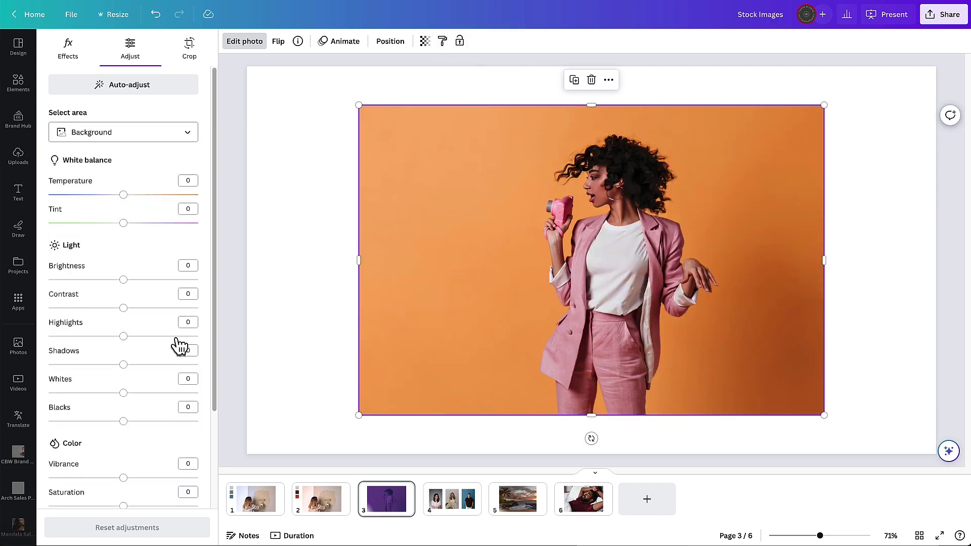
{"action": "scroll", "coordinate": [177, 340], "scroll_direction": "down", "scroll_amount": 5}
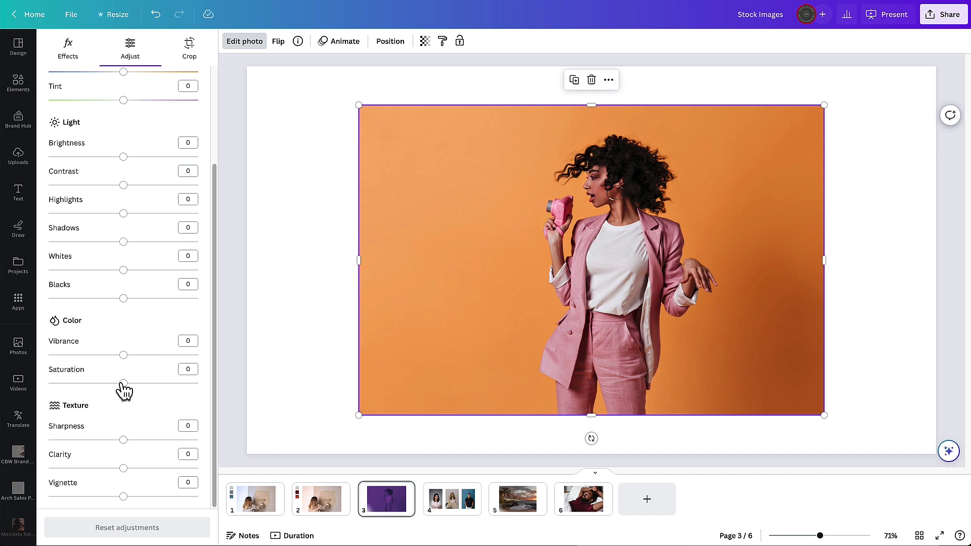
{"action": "left_click_drag", "start_coordinate": [121, 384], "coordinate": [17, 386]}
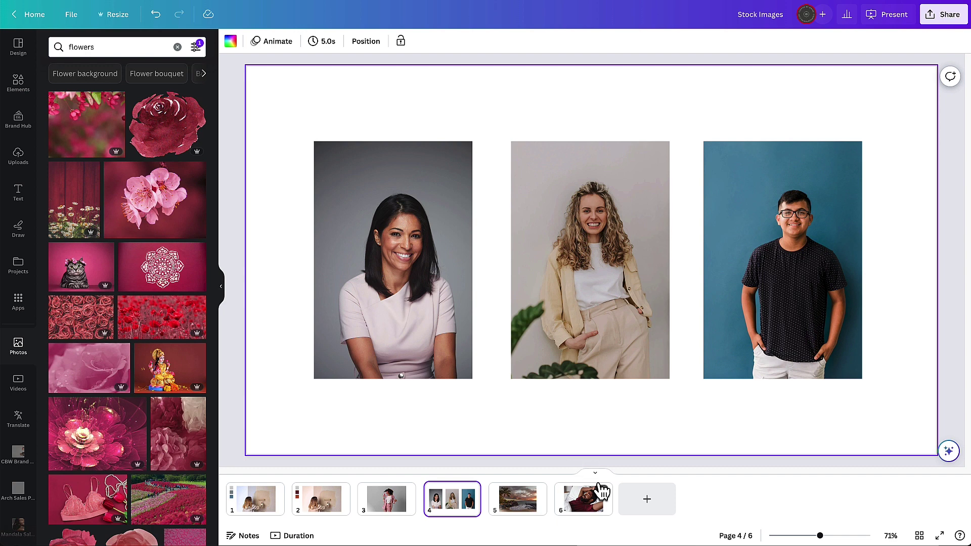
Step: Set the saturation of the first portrait on page 4, the dark-haired woman, to -100
{"action": "left_click", "coordinate": [403, 253]}
{"action": "left_click", "coordinate": [251, 48]}
{"action": "left_click", "coordinate": [130, 48]}
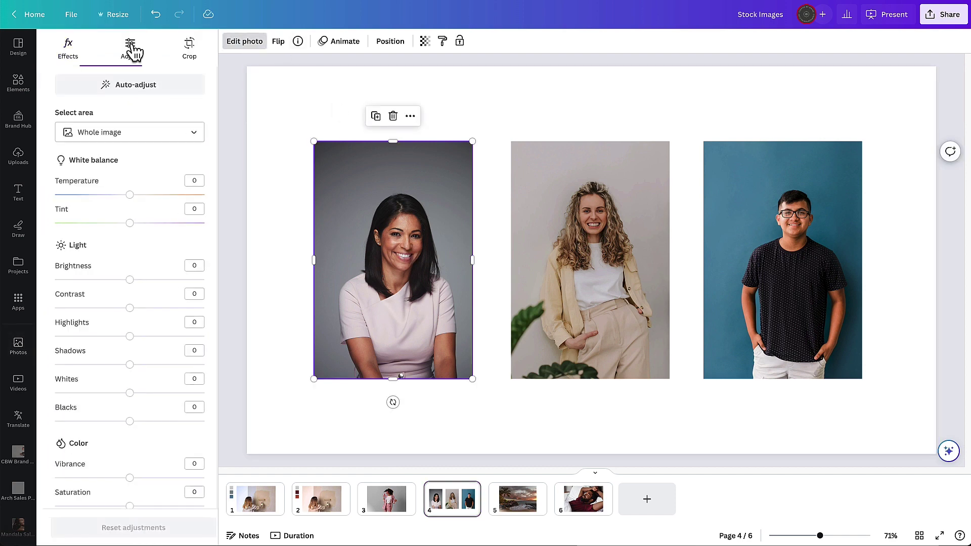
{"action": "scroll", "coordinate": [171, 402], "scroll_direction": "down", "scroll_amount": 3}
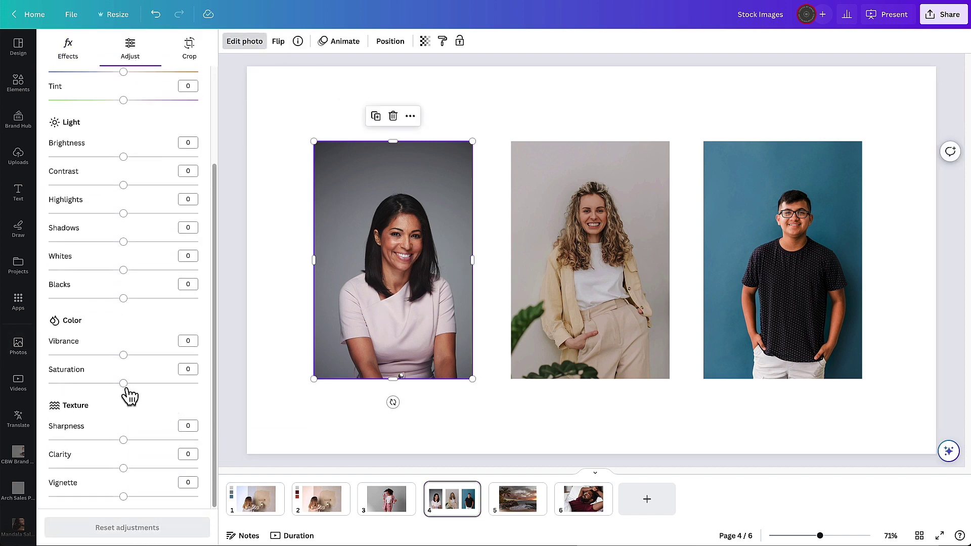
{"action": "left_click_drag", "start_coordinate": [123, 383], "coordinate": [37, 390]}
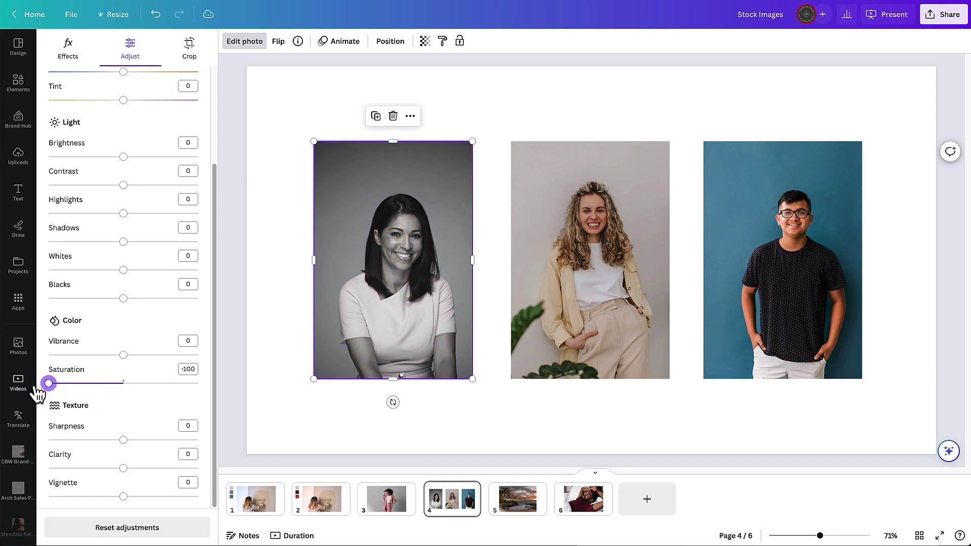
Step: Set the saturation of the curly-haired woman's portrait and the portrait of the man in glasses to -100
{"action": "left_click", "coordinate": [601, 254]}
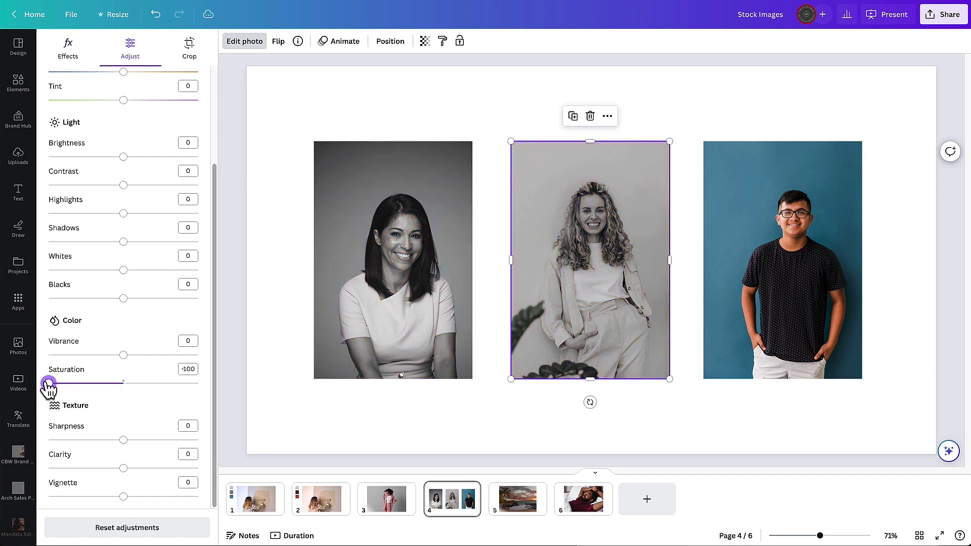
{"action": "left_click", "coordinate": [774, 297]}
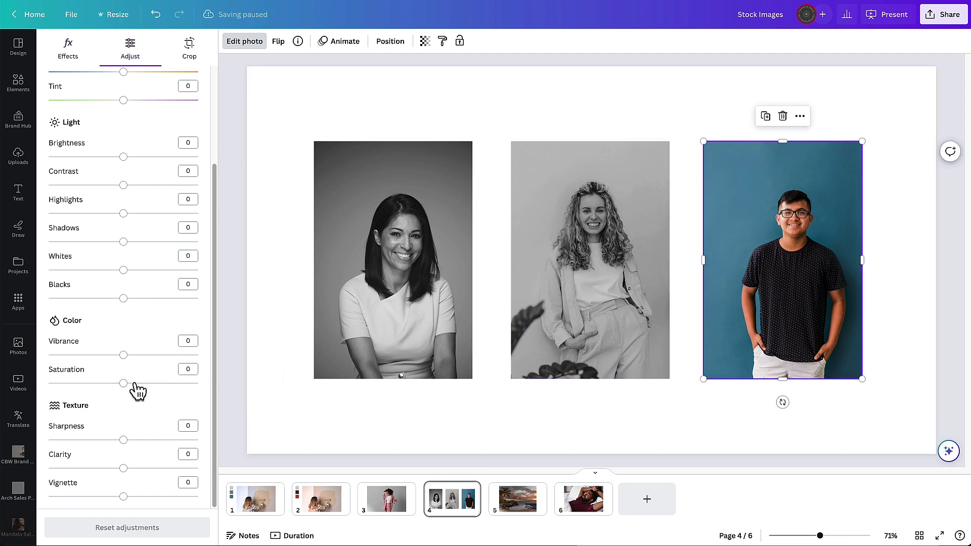
{"action": "left_click_drag", "start_coordinate": [124, 384], "coordinate": [55, 383]}
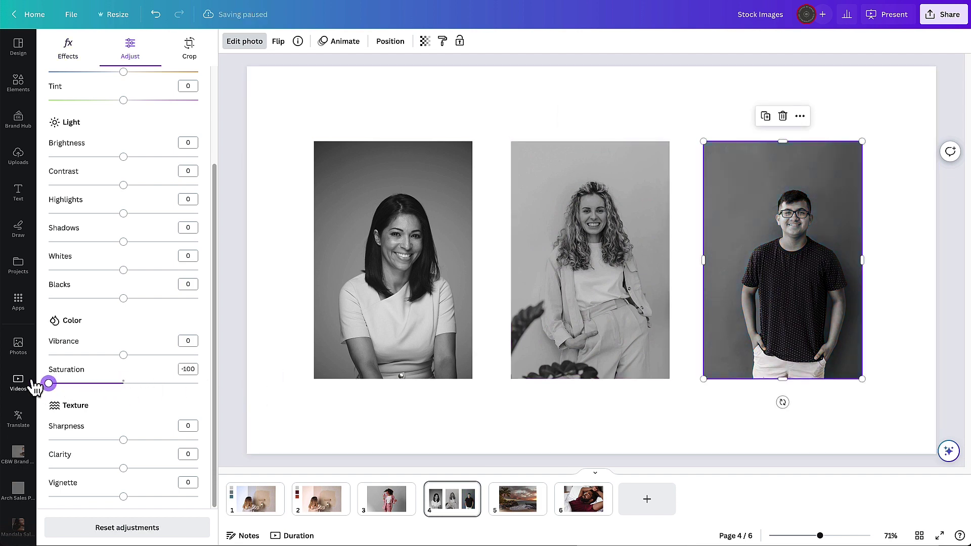
Step: Add a square shape over the right part of the first portrait and reshape it to a tall rectangle about 290 by 726 px
{"action": "key", "text": "Escape"}
{"action": "left_click", "coordinate": [71, 137]}
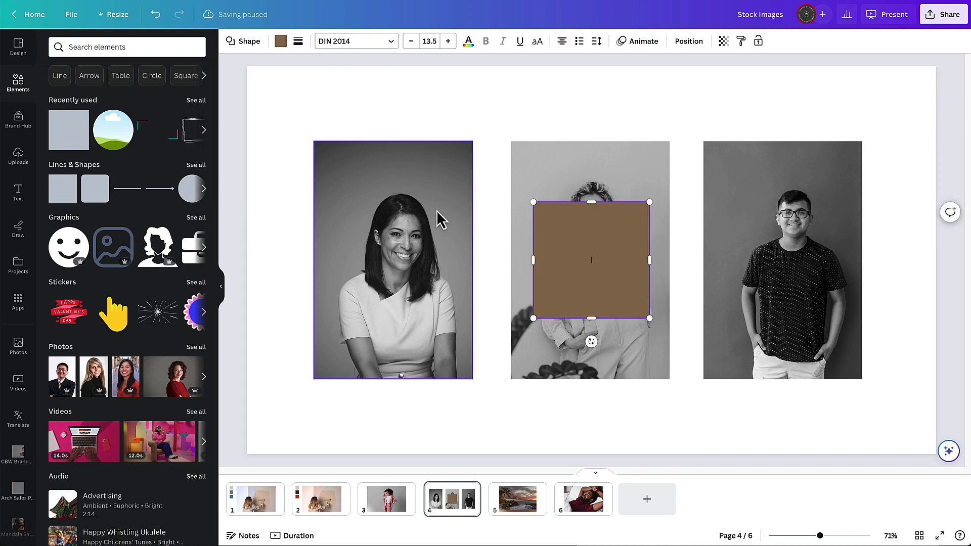
{"action": "left_click_drag", "start_coordinate": [609, 248], "coordinate": [453, 175]}
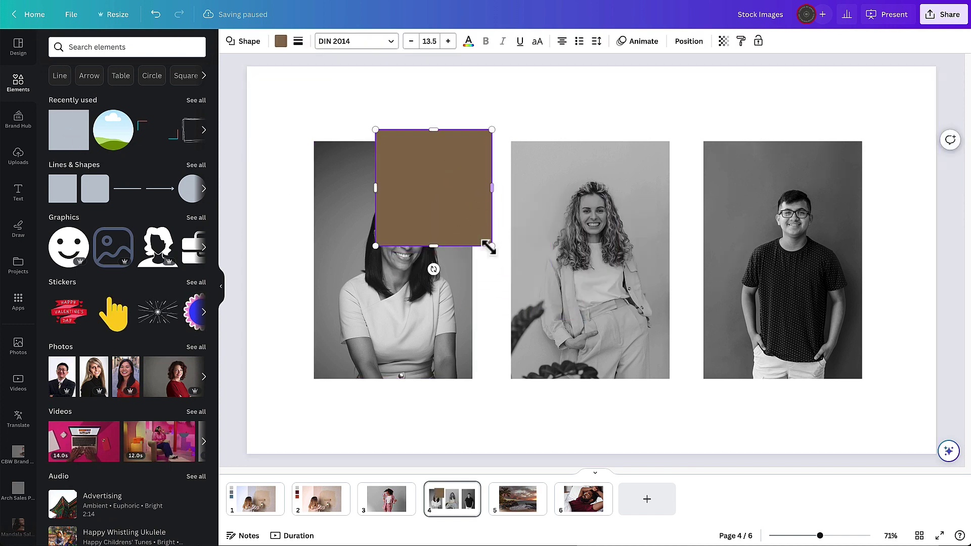
{"action": "left_click_drag", "start_coordinate": [488, 246], "coordinate": [479, 392]}
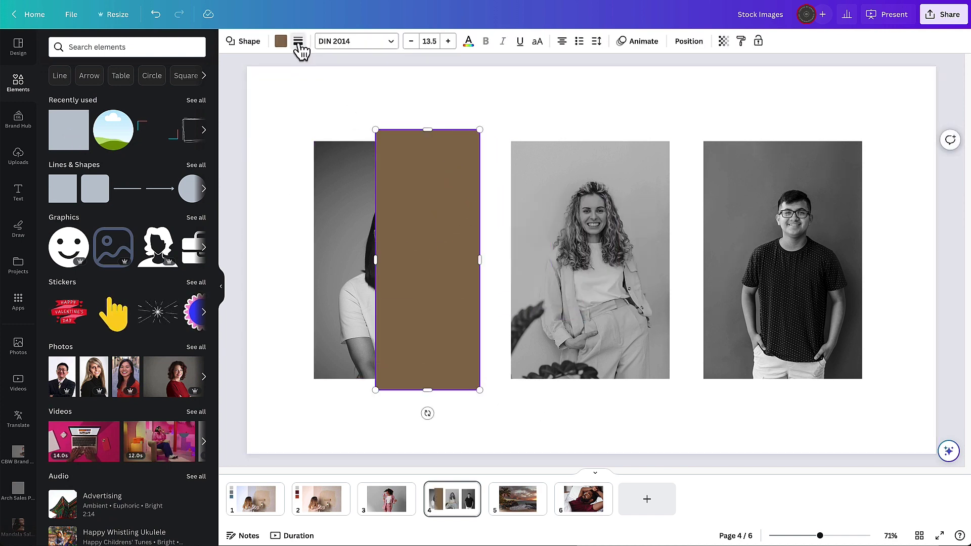
Step: Recolour the rectangle with the blue document colour and move its layer behind all three portraits
{"action": "left_click", "coordinate": [281, 41]}
{"action": "left_click", "coordinate": [140, 103]}
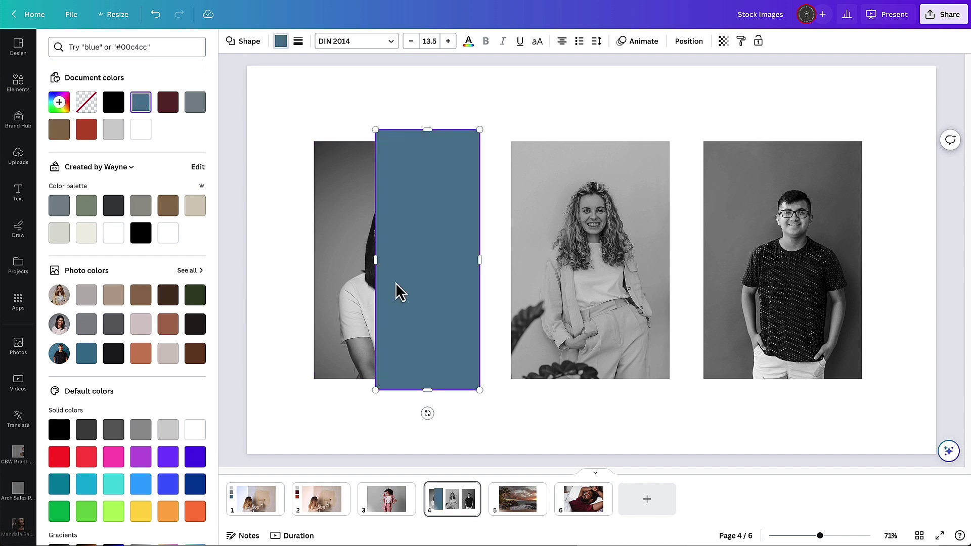
{"action": "left_click", "coordinate": [689, 42]}
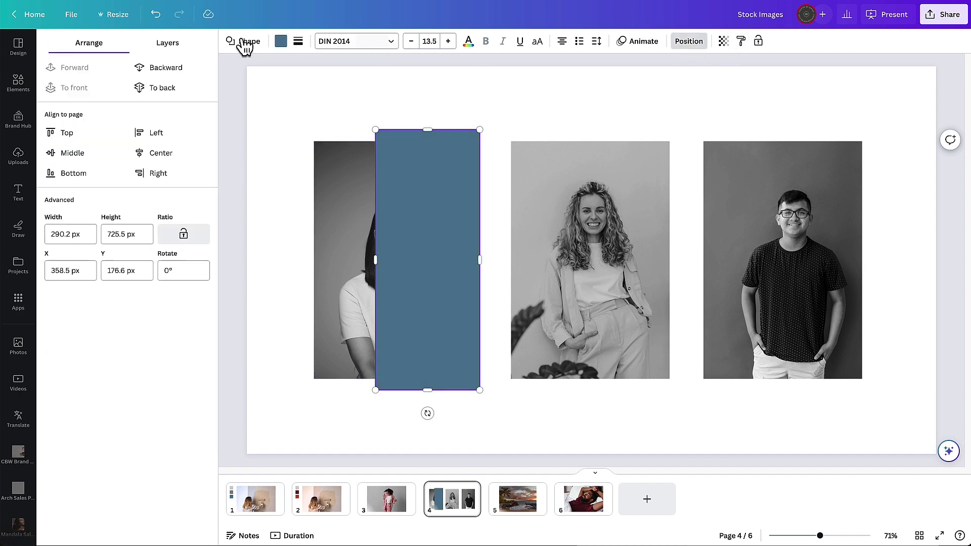
{"action": "left_click", "coordinate": [176, 45]}
{"action": "left_click_drag", "start_coordinate": [145, 114], "coordinate": [143, 212]}
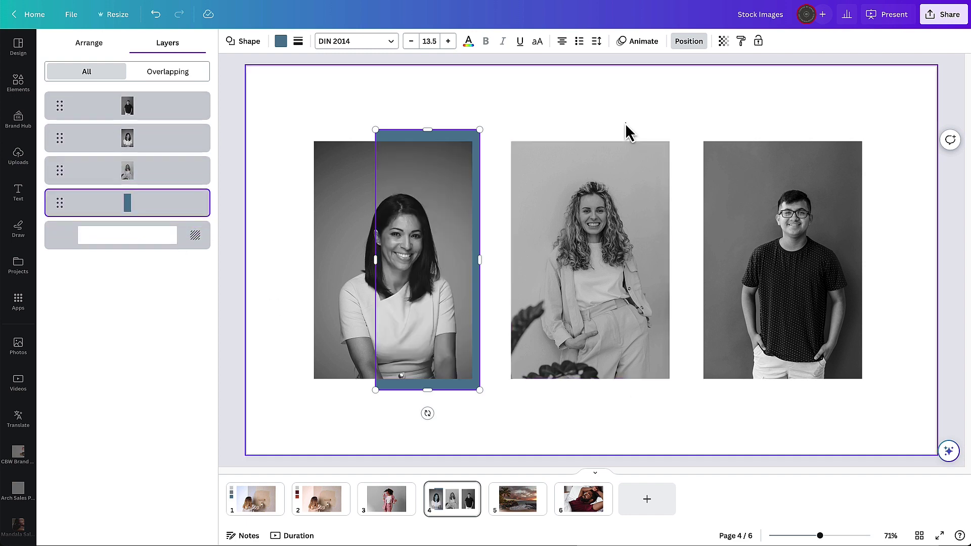
Step: Move the blue rectangle behind the middle portrait so it extends past the photo's top, right and bottom edges
{"action": "left_click", "coordinate": [440, 159]}
{"action": "left_click_drag", "start_coordinate": [443, 138], "coordinate": [666, 134]}
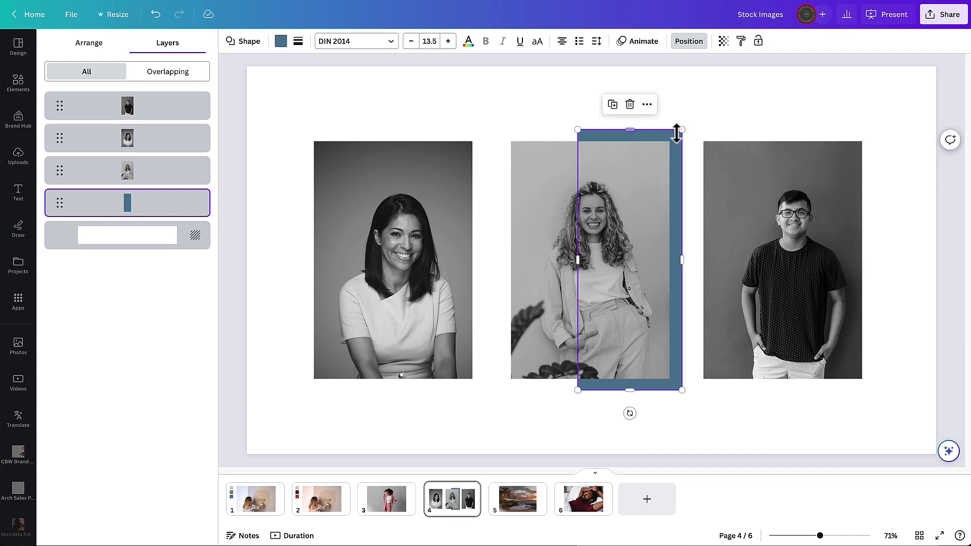
{"action": "left_click", "coordinate": [748, 99]}
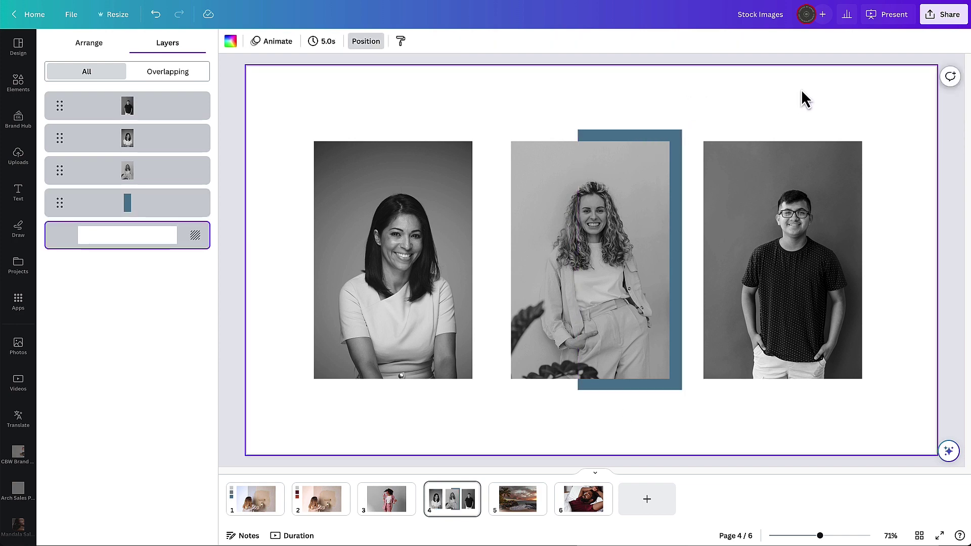